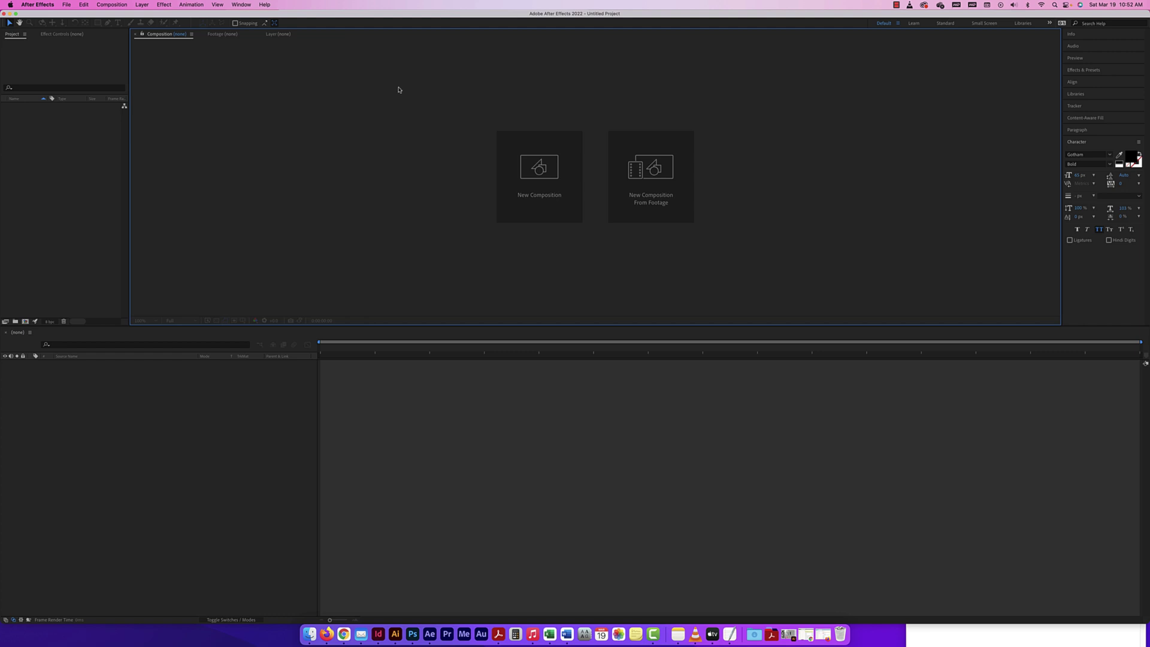
Step: Create a new composition named 'bounce' sized 1920×1080
click(551, 168)
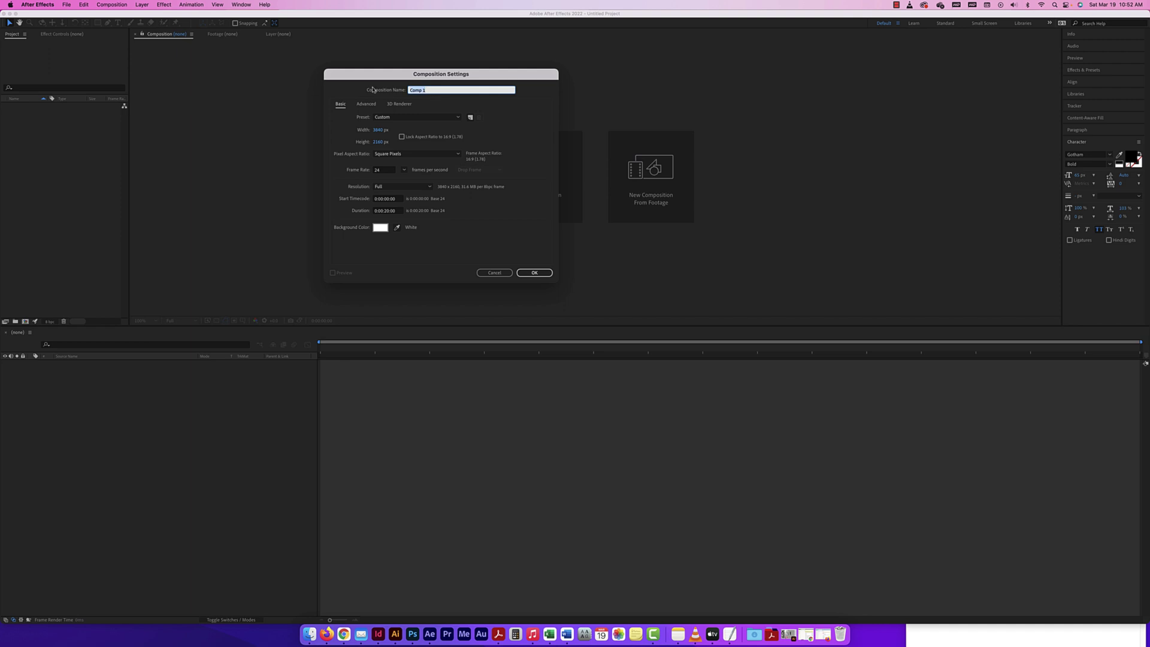
text(bounce)
click(378, 130)
text(1920)
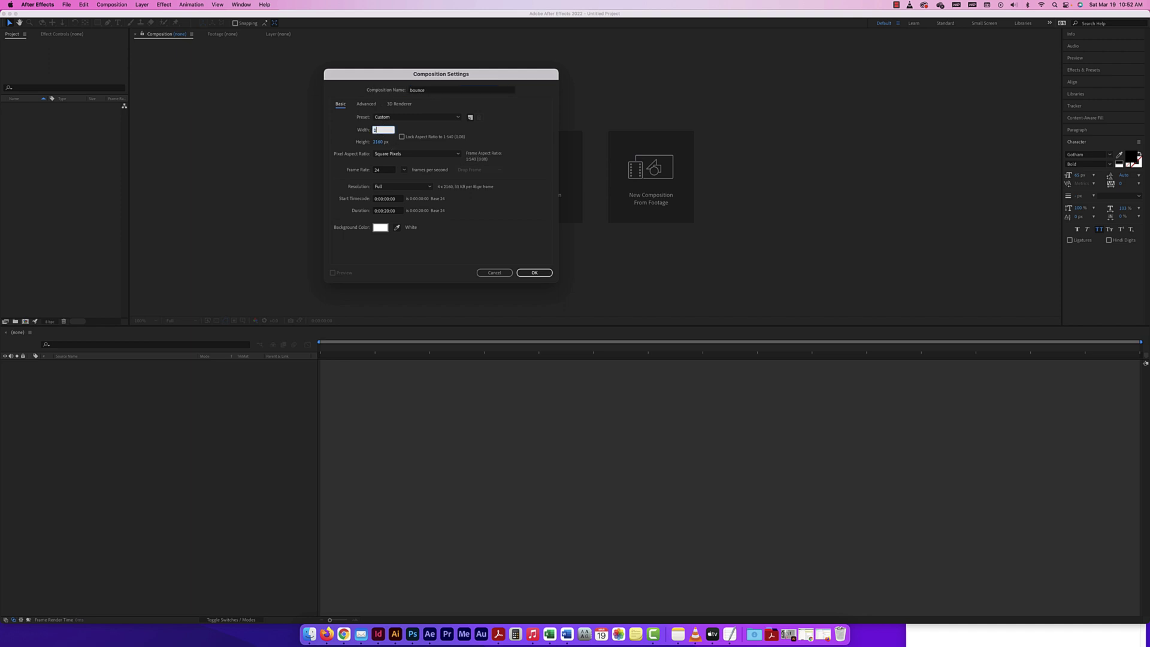
click(378, 142)
text(1080)
key(Return)
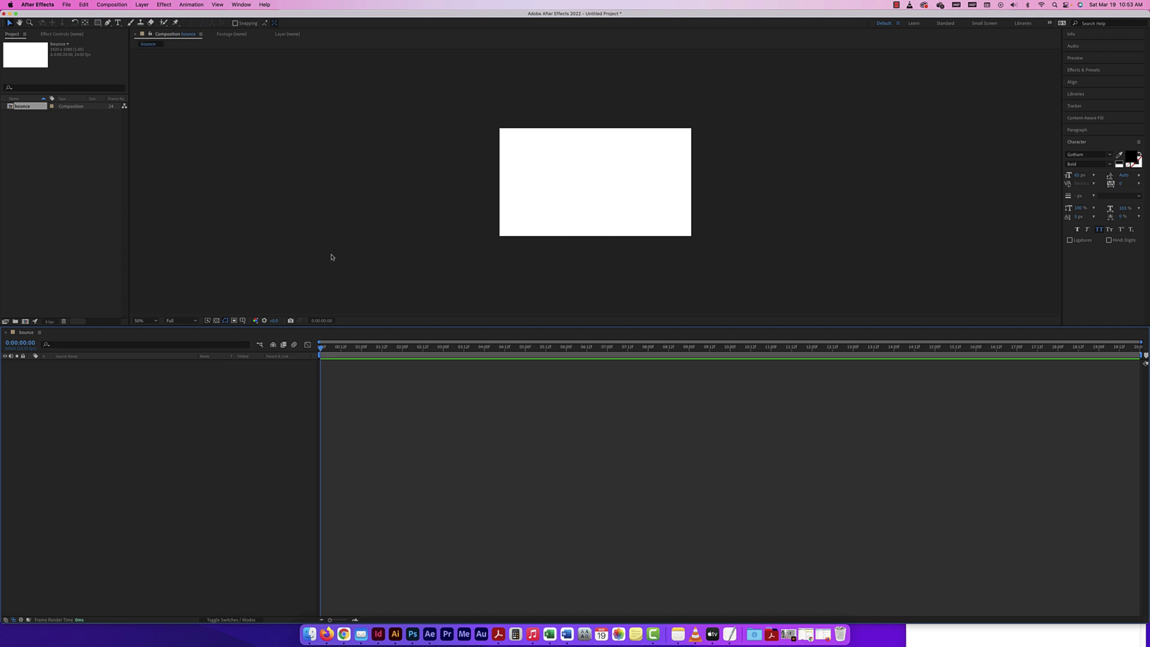
Step: At 100% zoom, type HELLO in the middle of the comp and scale the text up
key(period)
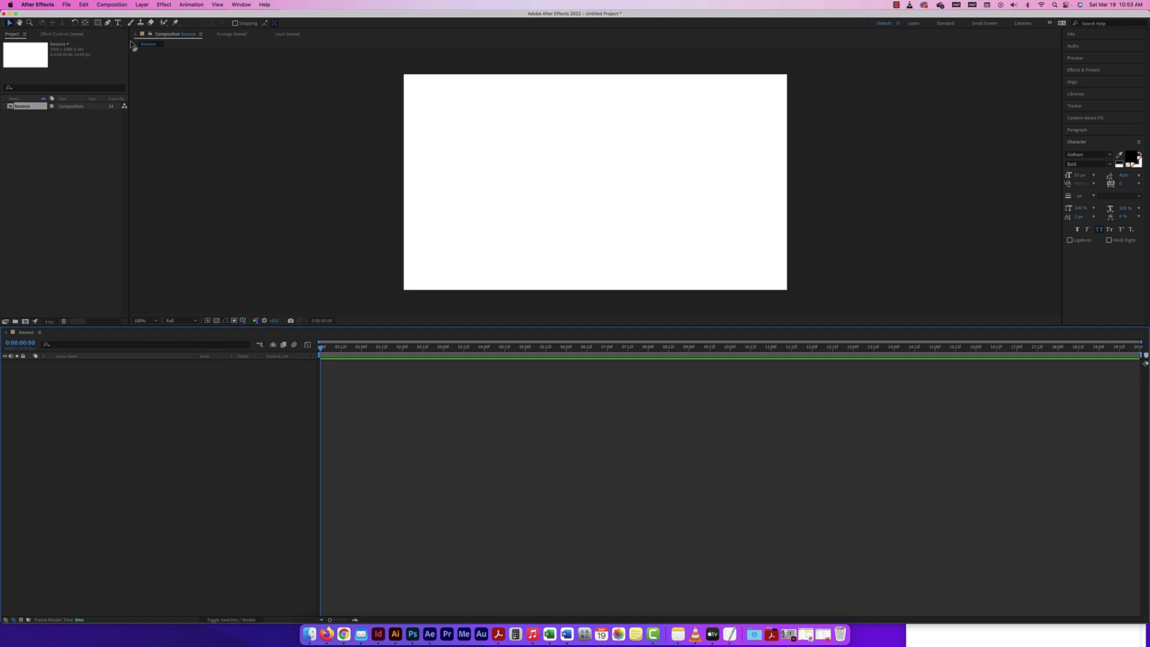
click(118, 22)
click(525, 195)
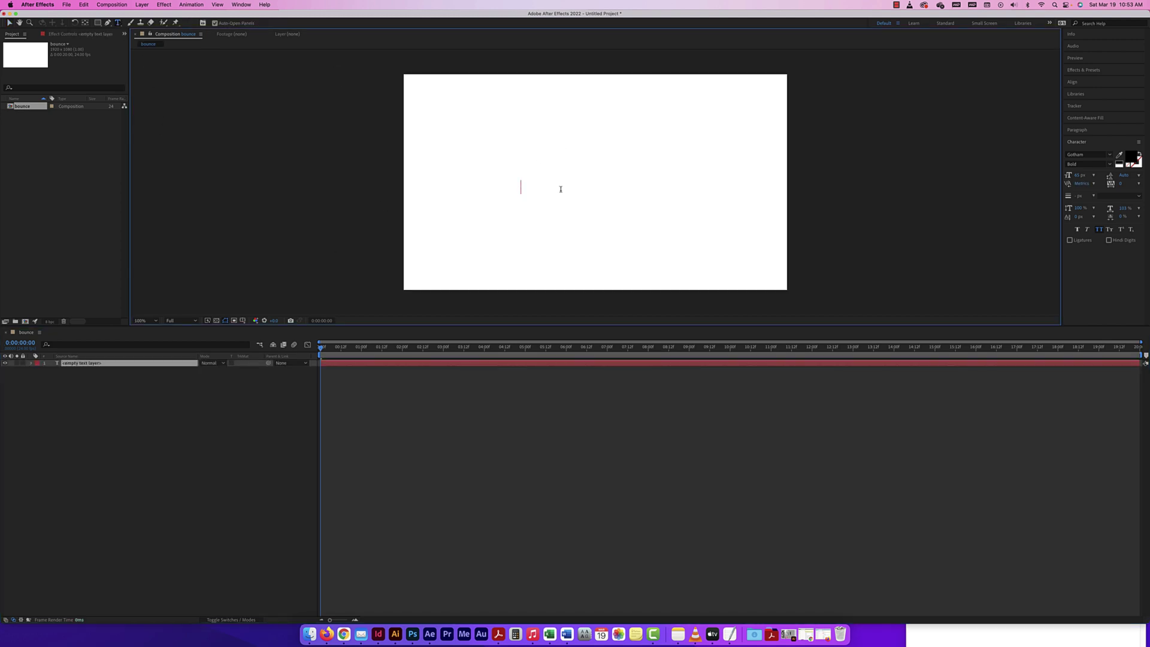
text(HELLO)
click(9, 22)
drag(545, 179, 592, 181)
Step: Centre the HELLO layer's anchor point on the text
click(86, 23)
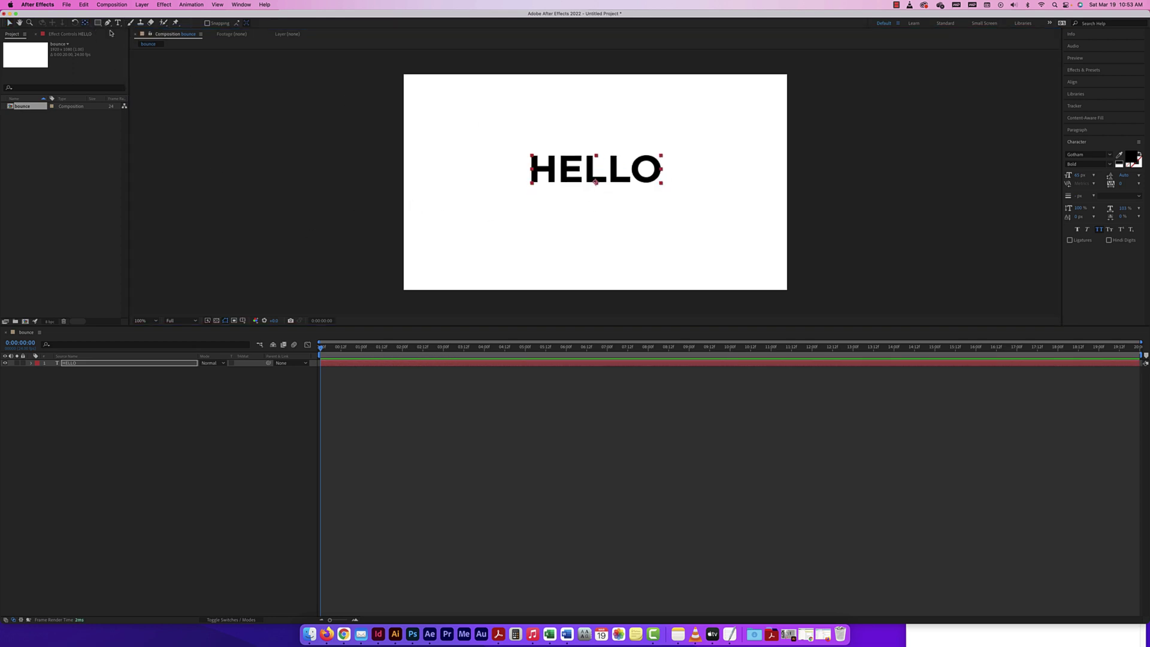
key(super+alt+Home)
click(584, 182)
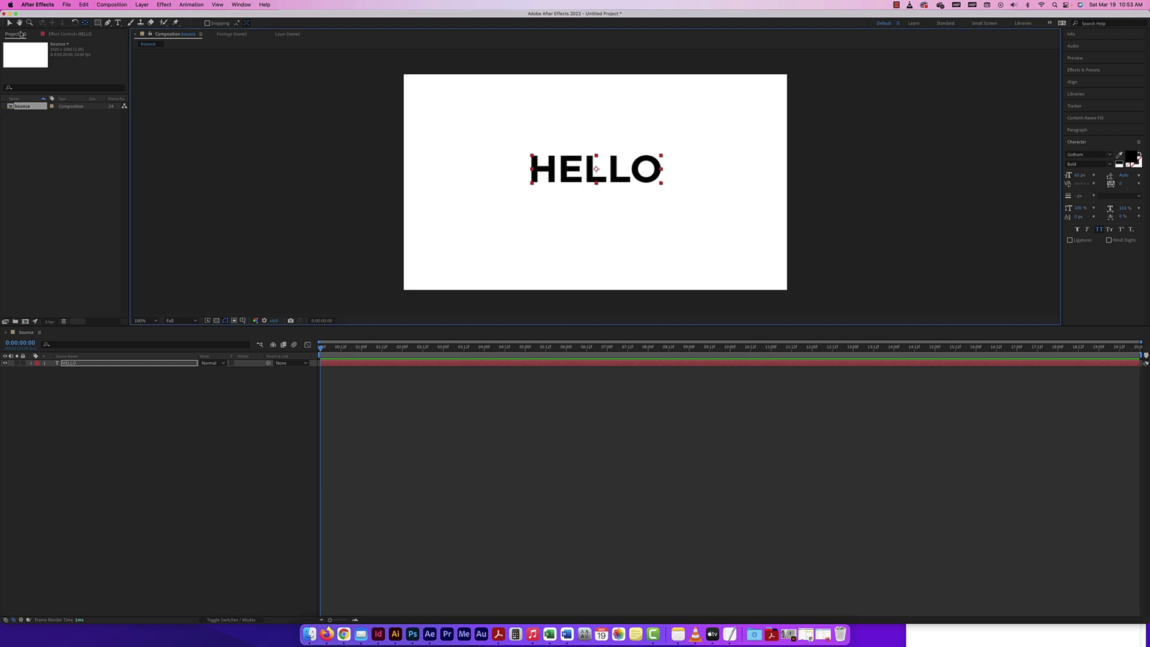
Step: Nudge HELLO slightly lower and start keyframing its Position
click(21, 34)
drag(624, 178, 623, 189)
click(32, 363)
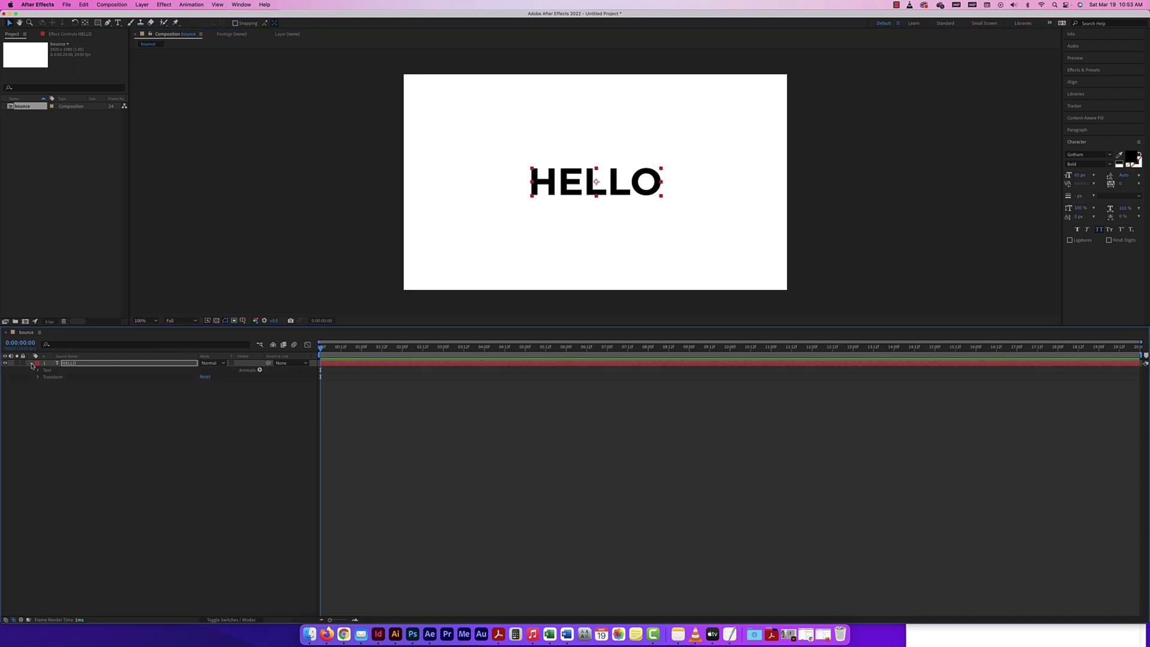
click(38, 378)
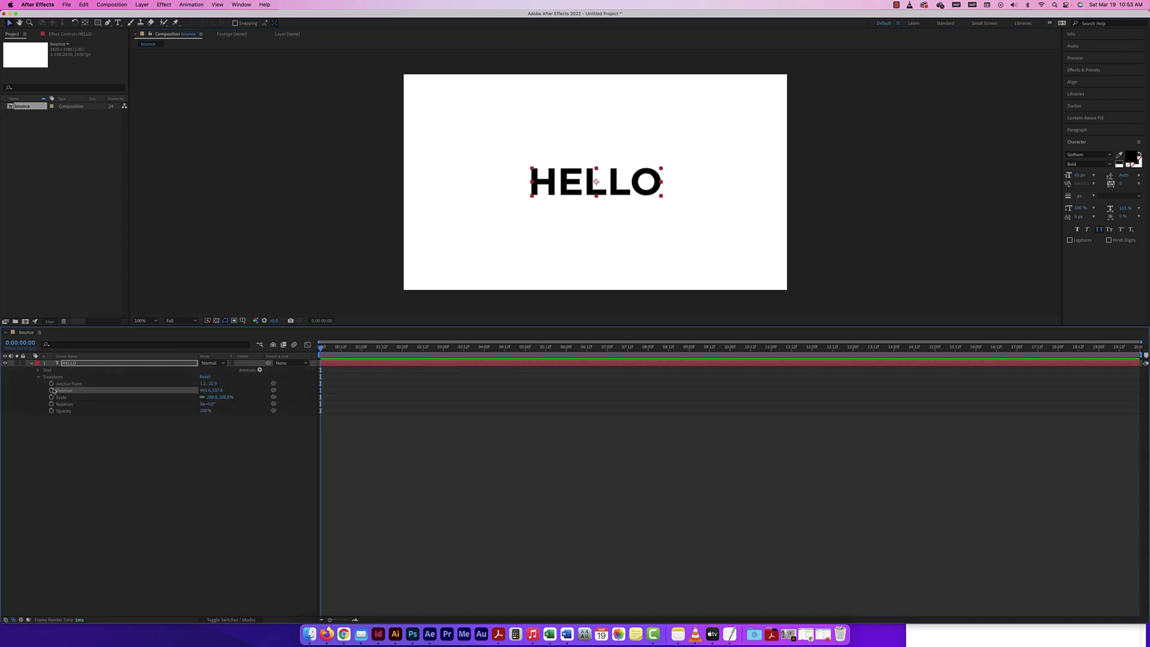
click(51, 390)
Step: Add a Position keyframe at 1:12, then place HELLO above the frame at 0:00
drag(322, 349, 383, 350)
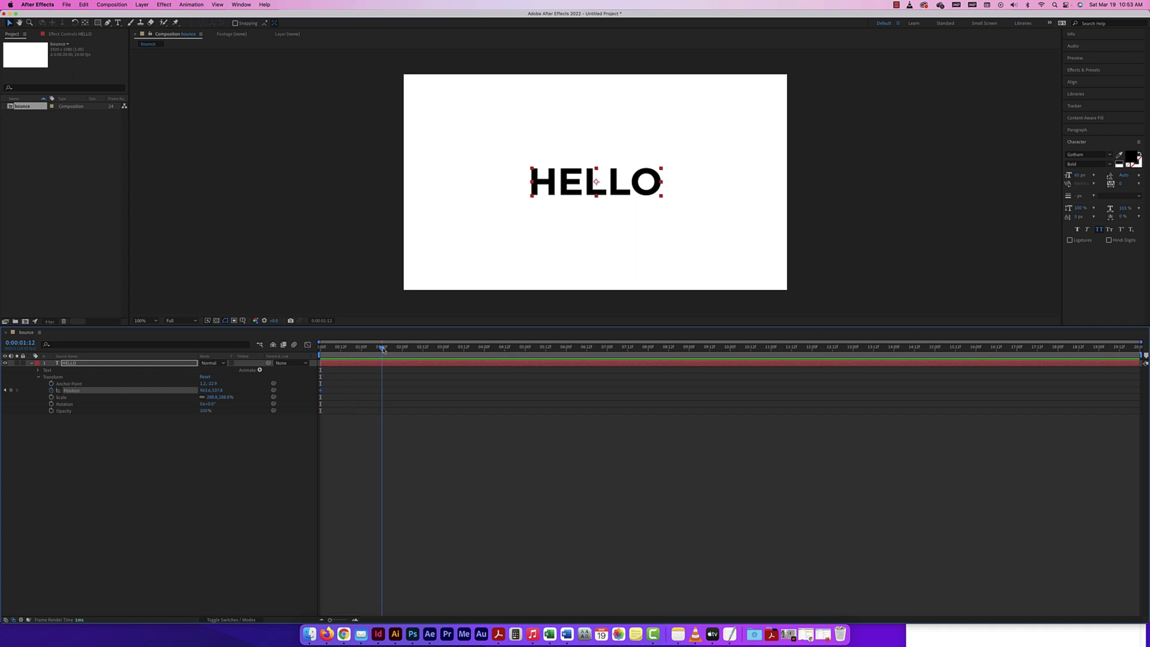
click(11, 390)
drag(366, 350, 283, 355)
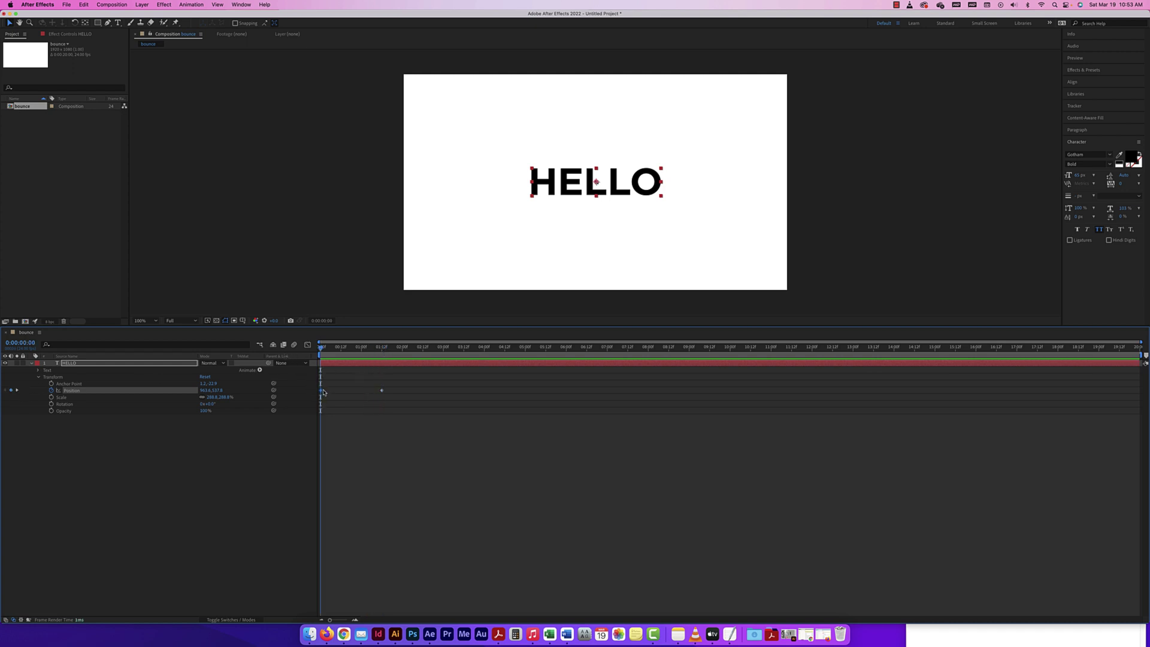
drag(606, 192, 614, 64)
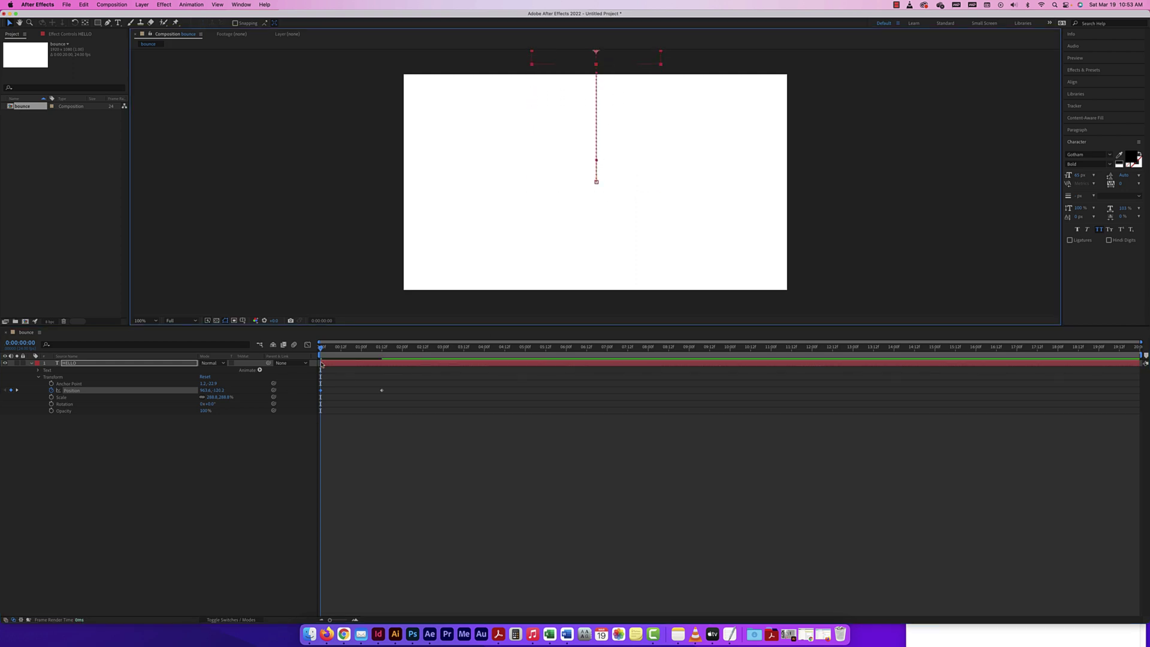
Step: Preview the drop, add an expression to Position, and bring up the TextEdit bounce notes
key(space)
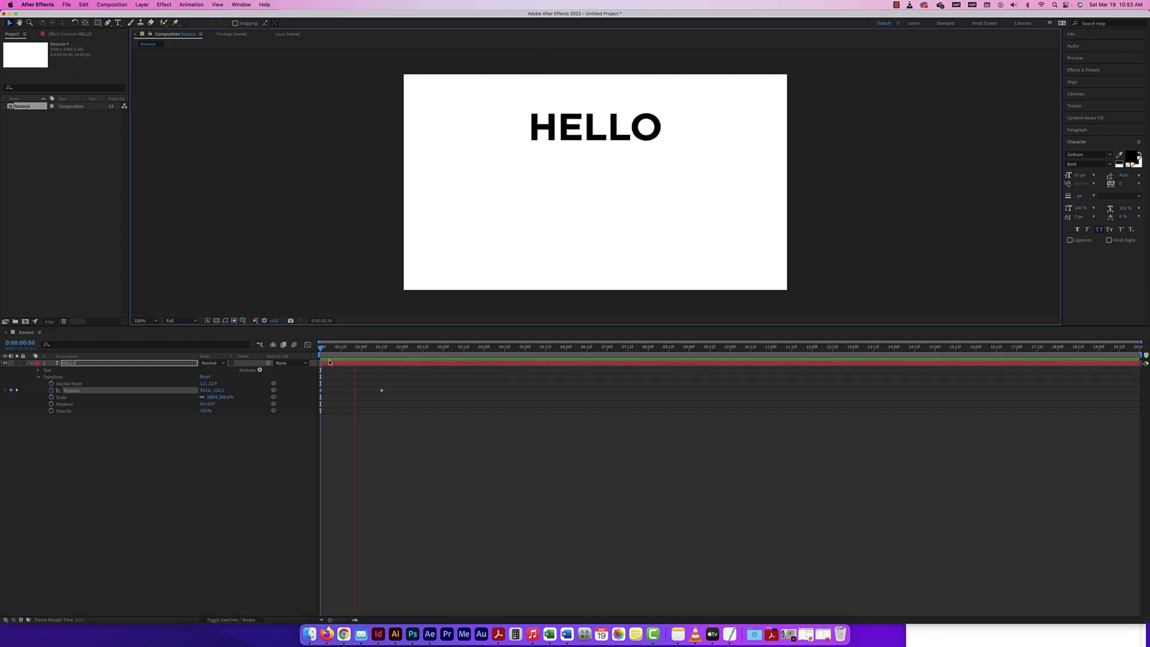
key(space)
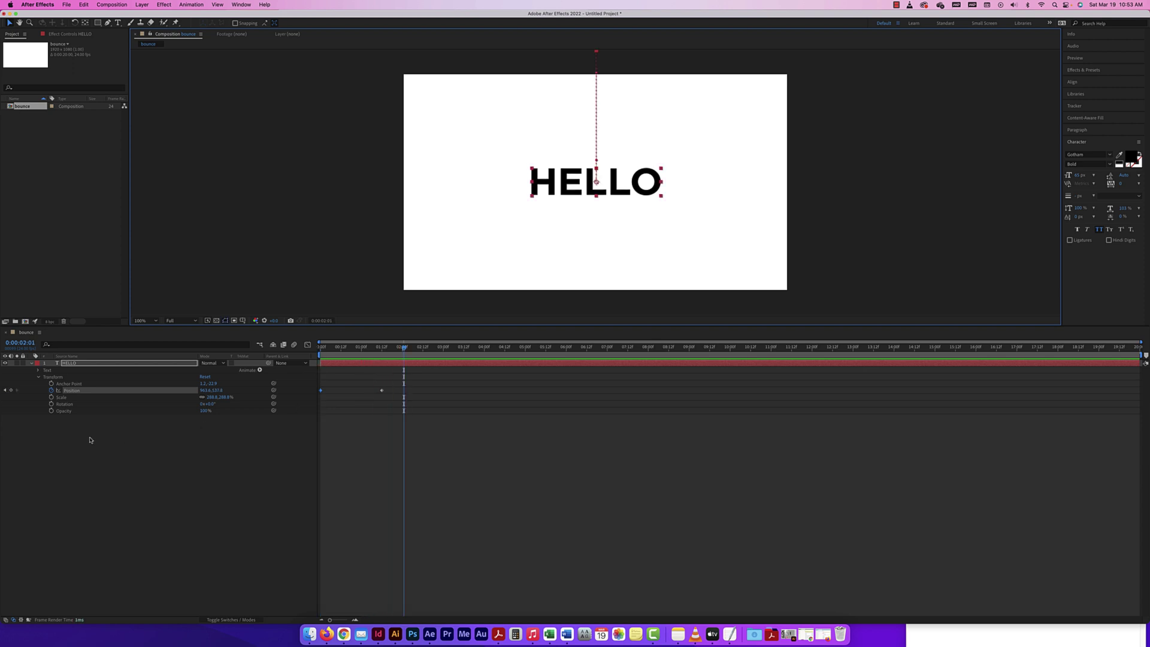
alt+click(51, 390)
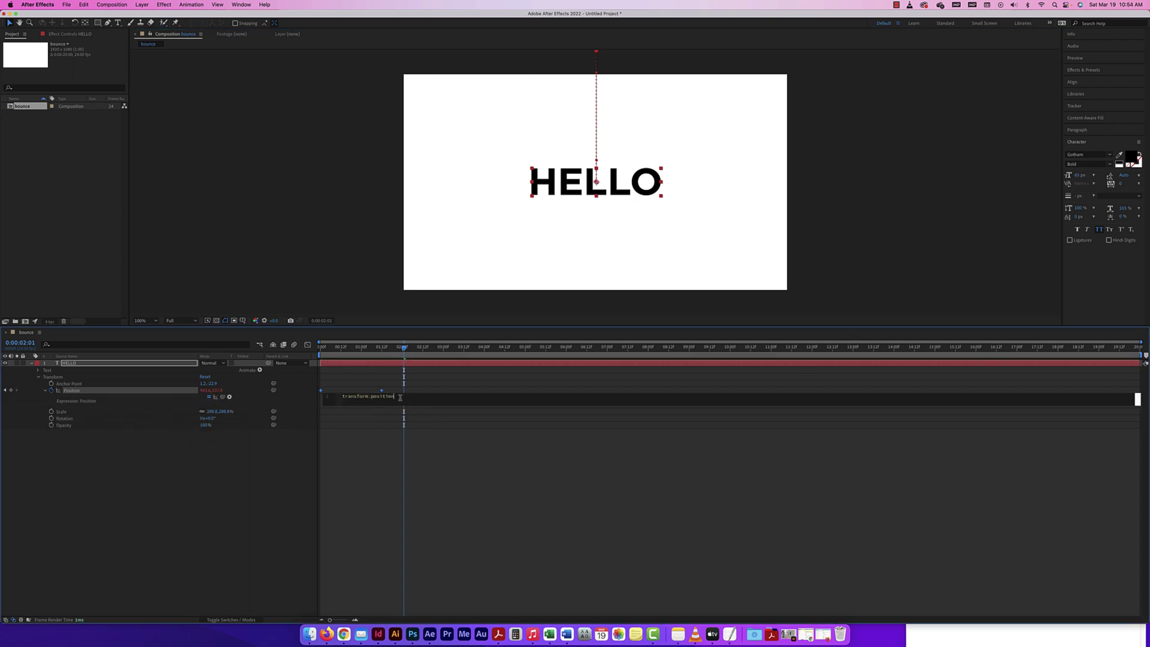
click(946, 626)
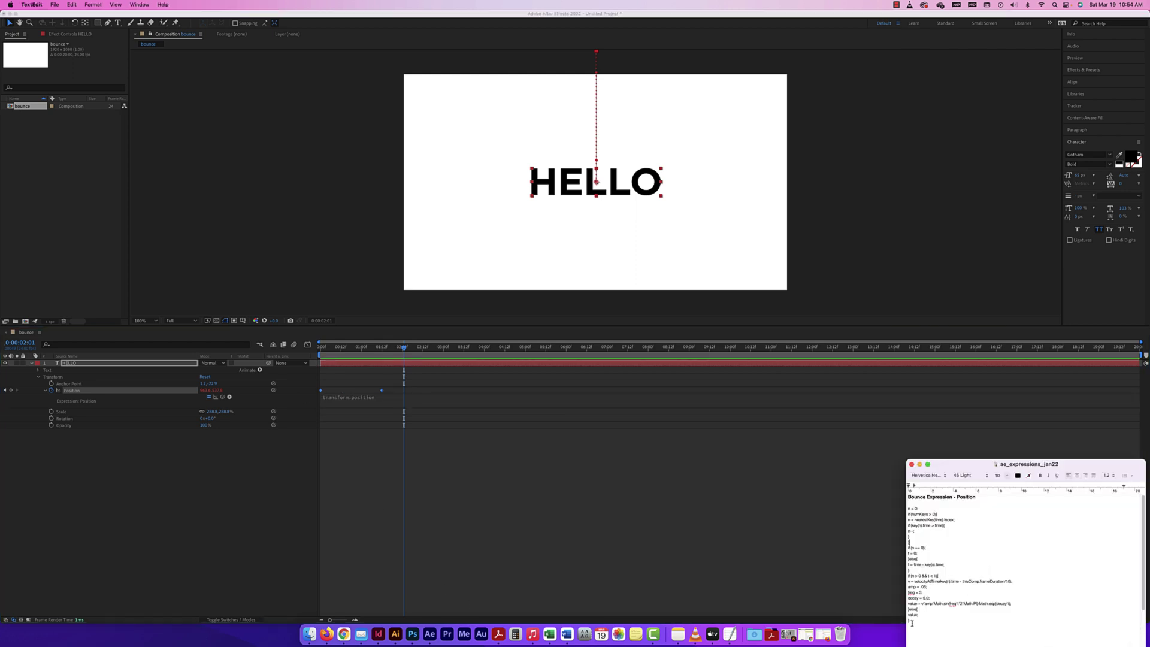
Step: Copy the bounce code from TextEdit and select transform.position in HELLO's Position expression
drag(911, 623, 908, 510)
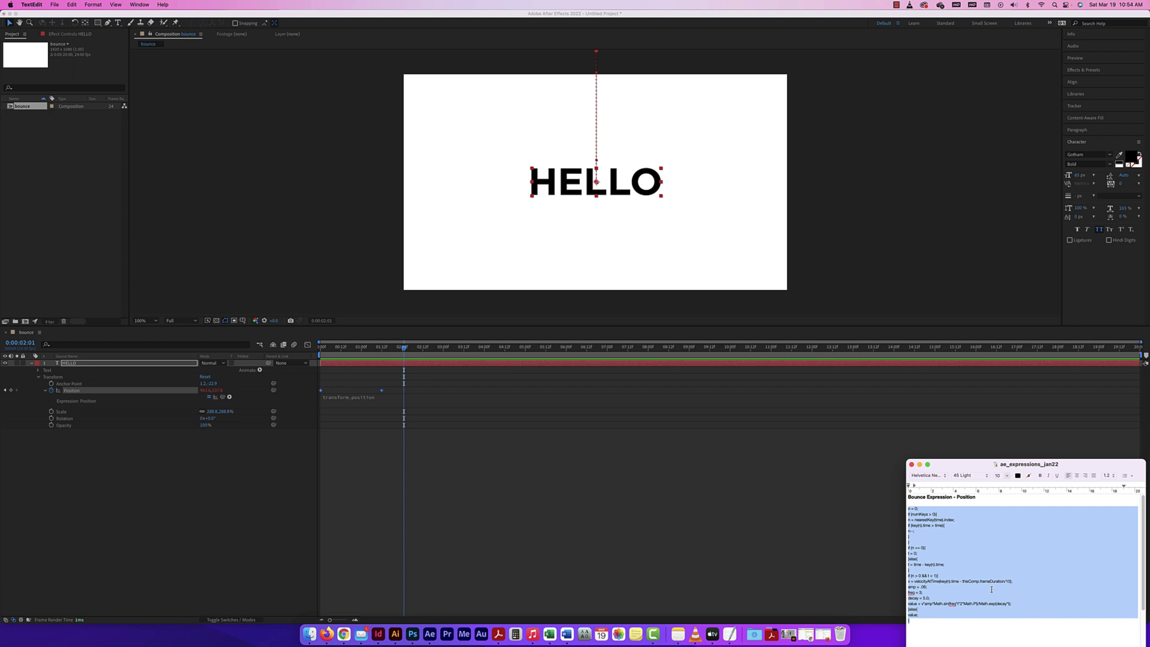
key(super+c)
click(353, 417)
click(352, 398)
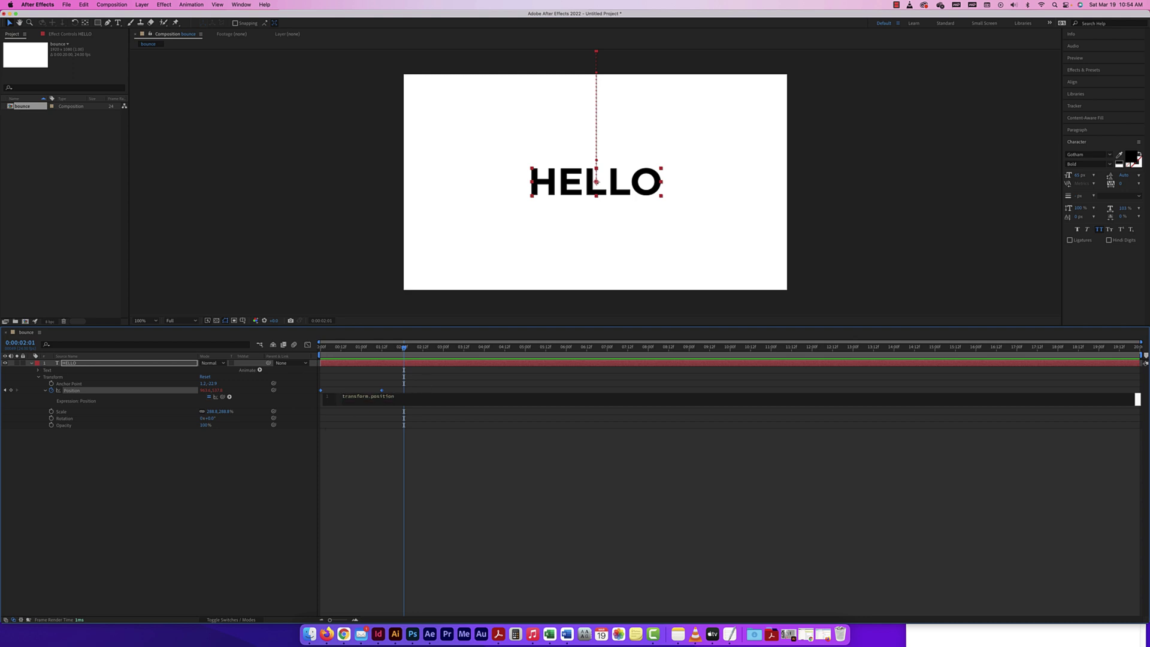
drag(400, 391, 327, 394)
Step: Paste the bounce code over transform.position, enlarge the editor to show every line, and commit it
key(super+v)
scroll(419, 402, up, 5)
scroll(375, 404, down, 5)
drag(444, 406, 439, 529)
drag(350, 516, 483, 420)
click(482, 419)
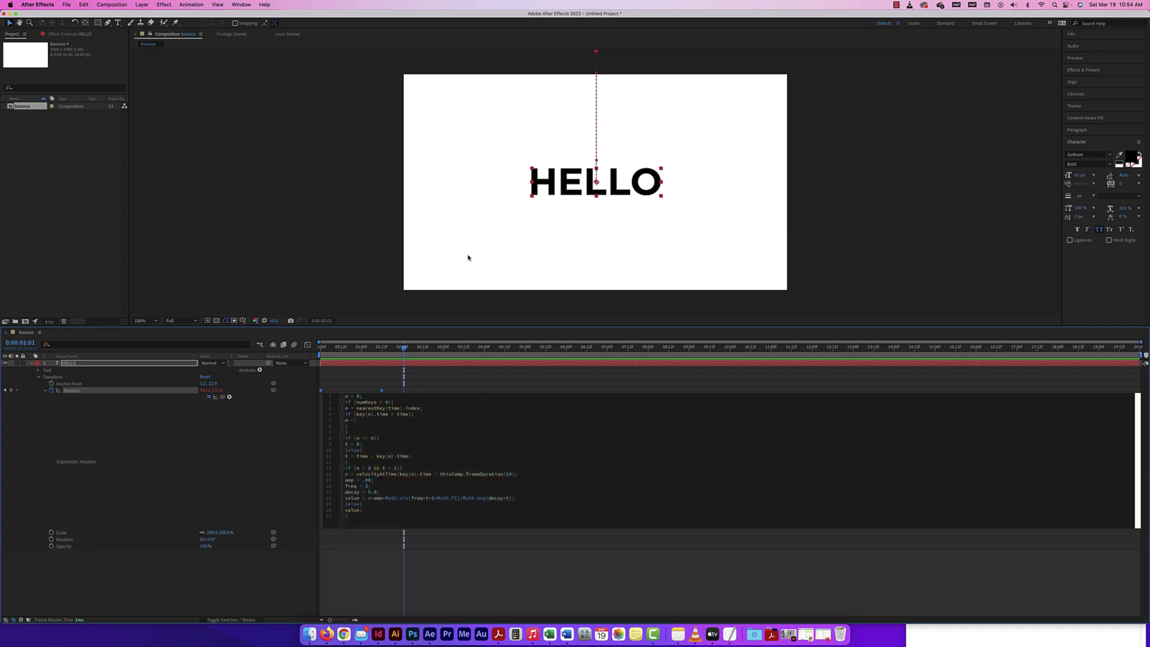
drag(403, 350, 321, 349)
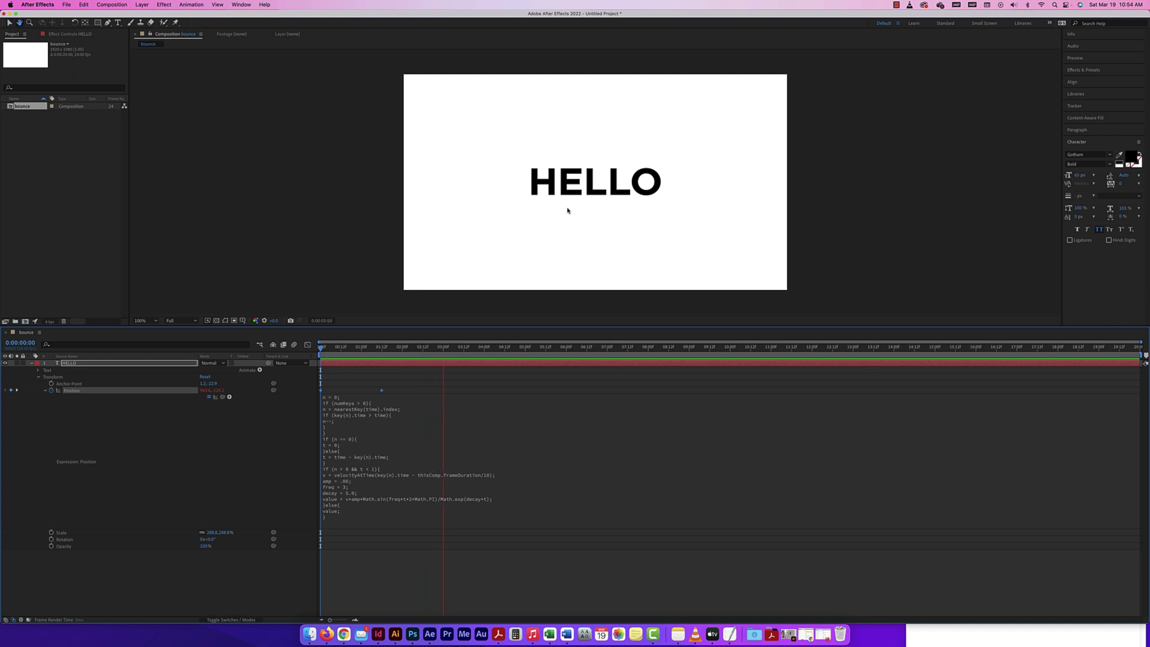
Step: Rewind to the start and preview the bounce animation
key(space)
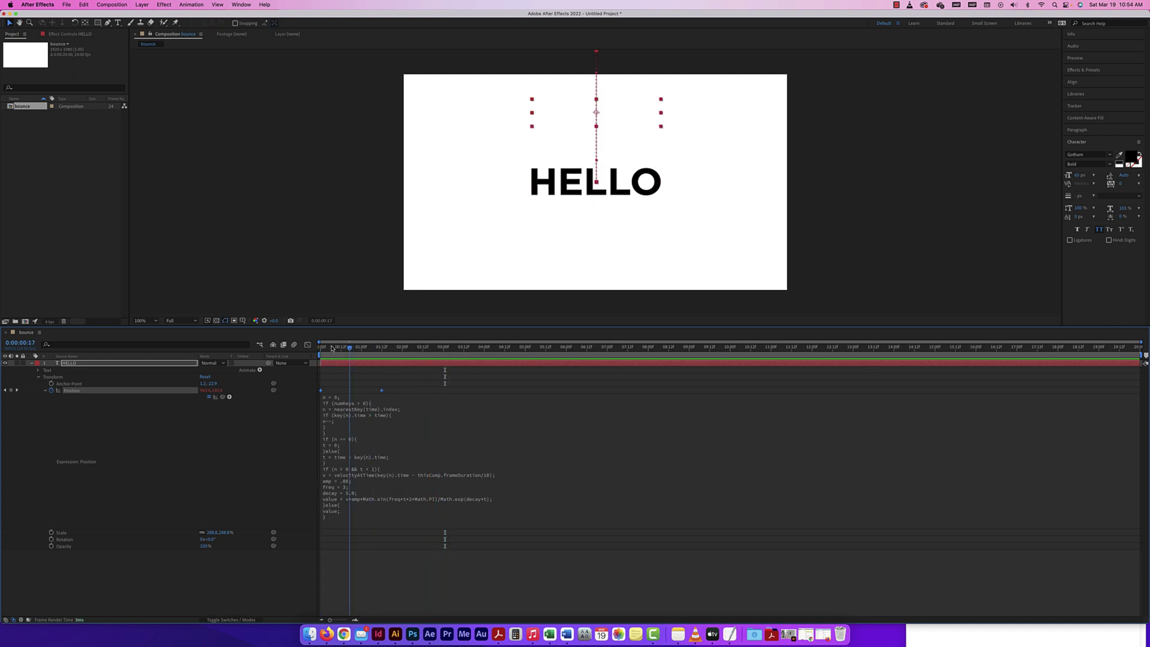
drag(445, 347, 315, 348)
key(space)
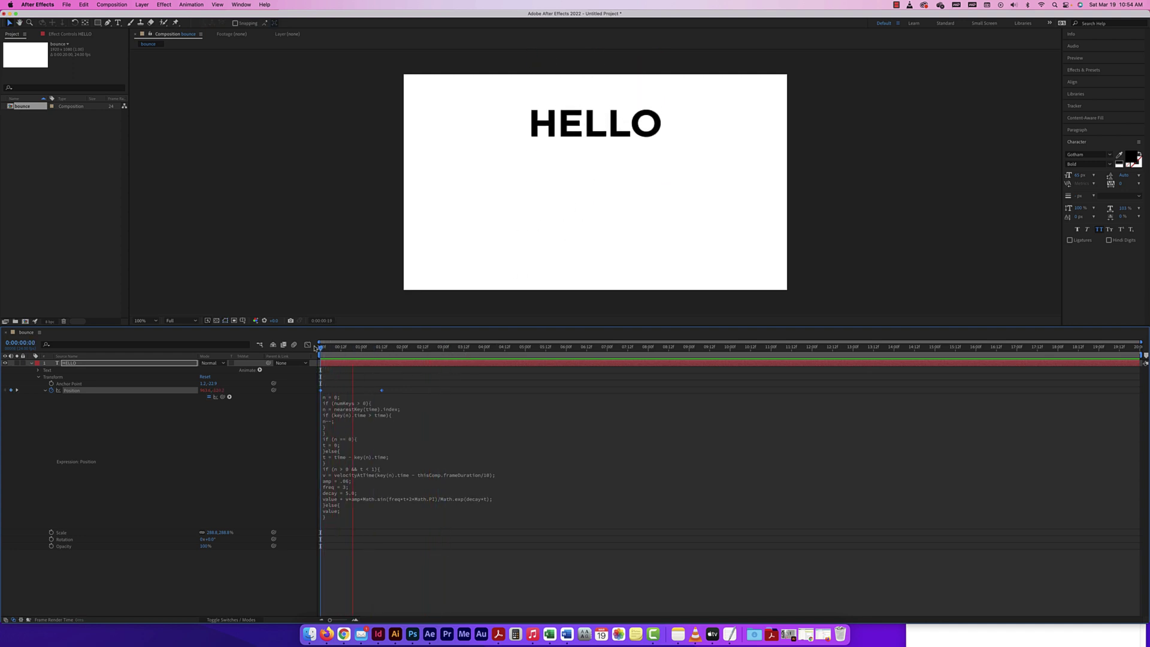
key(space)
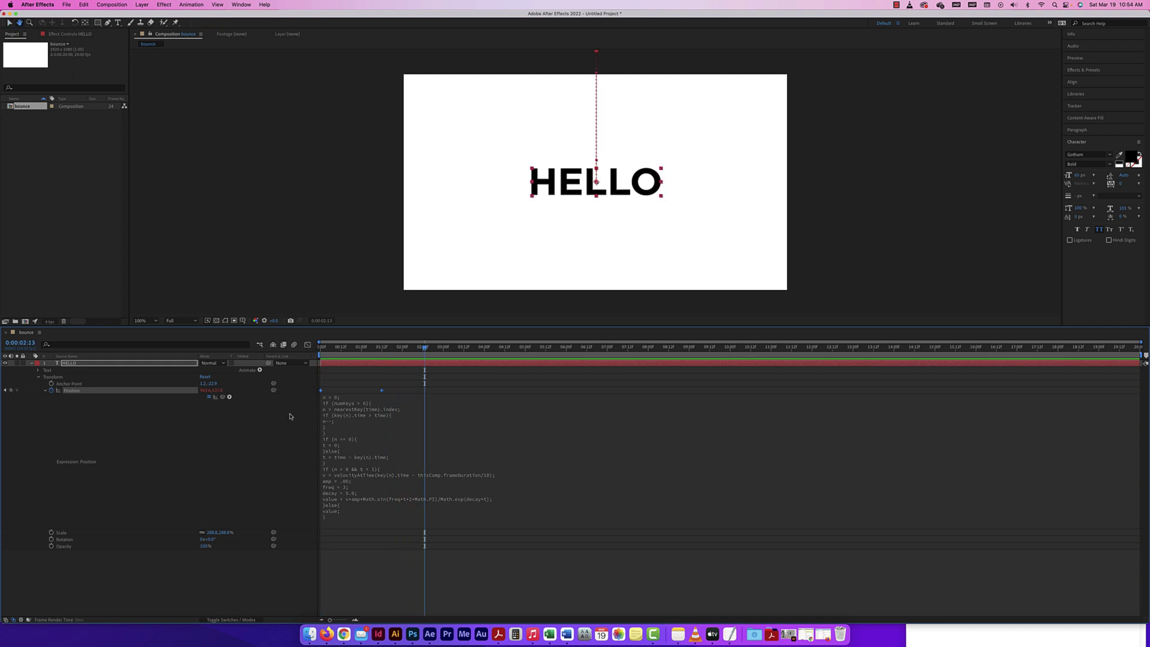
Step: Disable the Position expression and remove the Position keyframes so HELLO stays centred
click(209, 398)
click(43, 390)
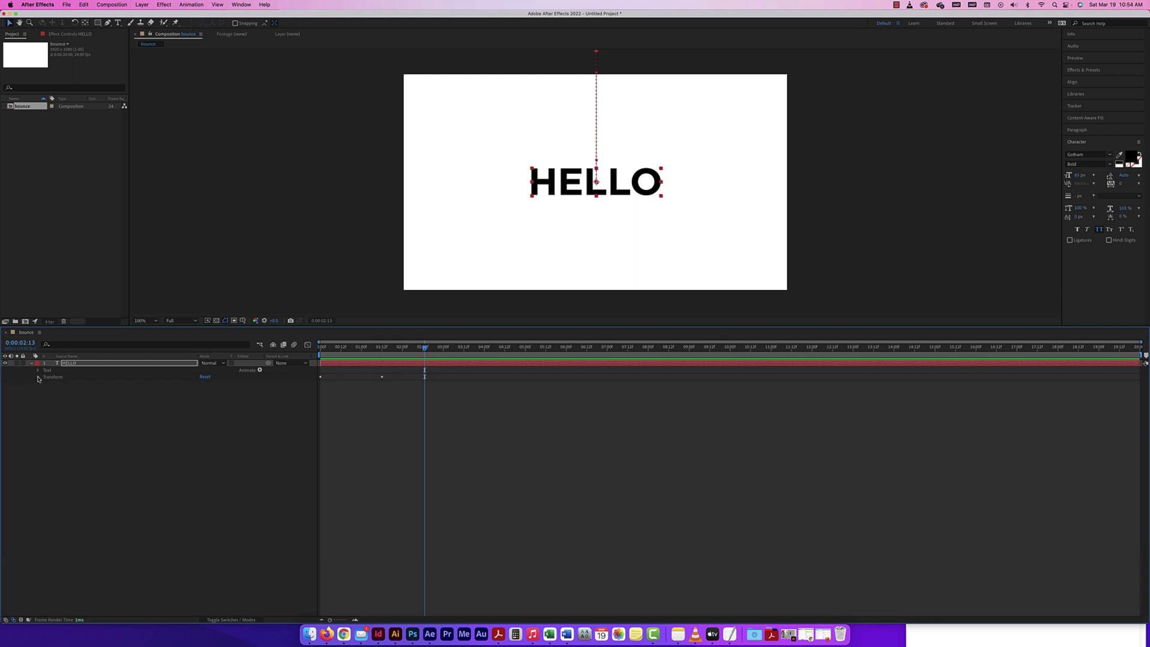
click(44, 391)
click(46, 390)
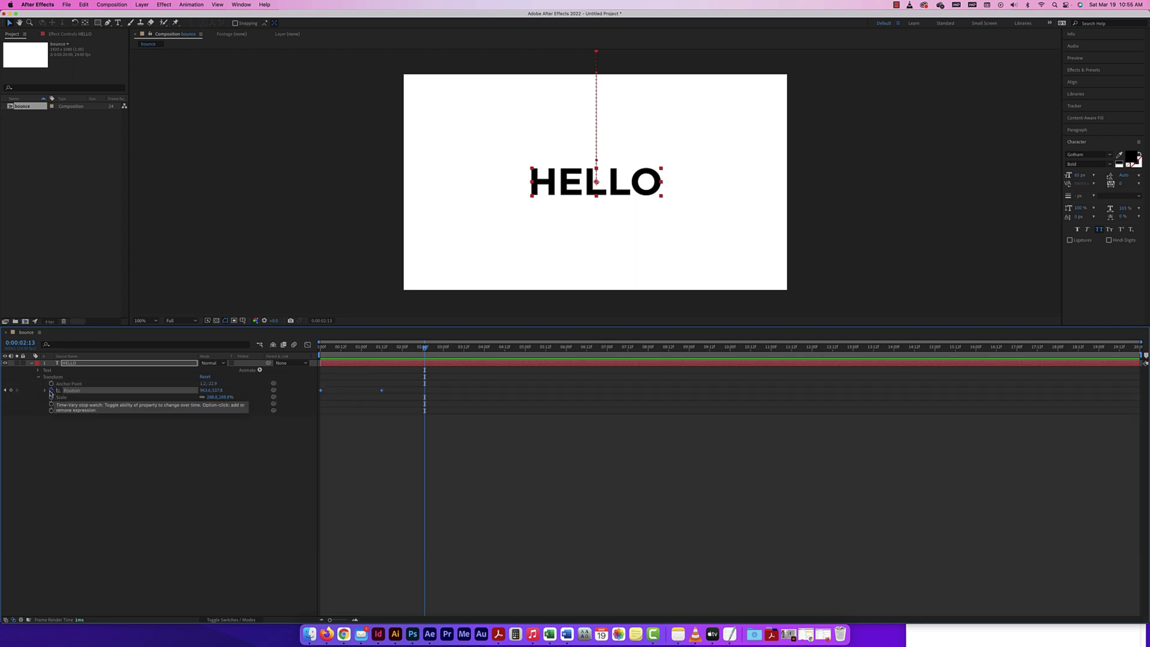
click(51, 390)
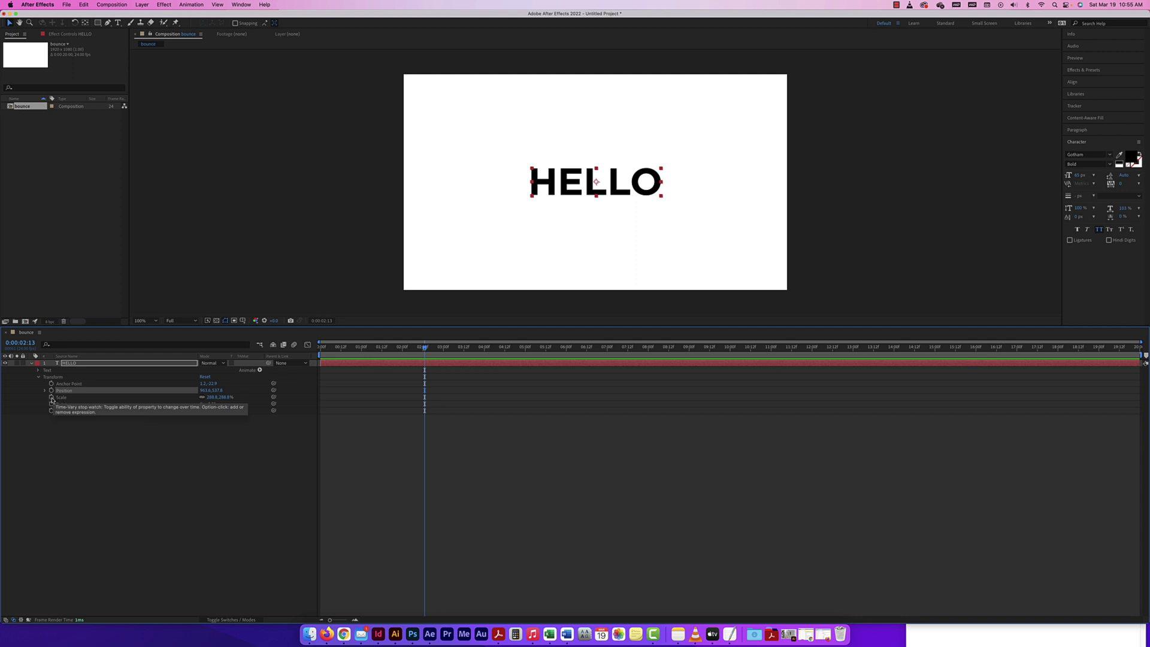
Step: Keyframe HELLO's Scale growing after one second, preview it, and add a Scale expression
key(Home)
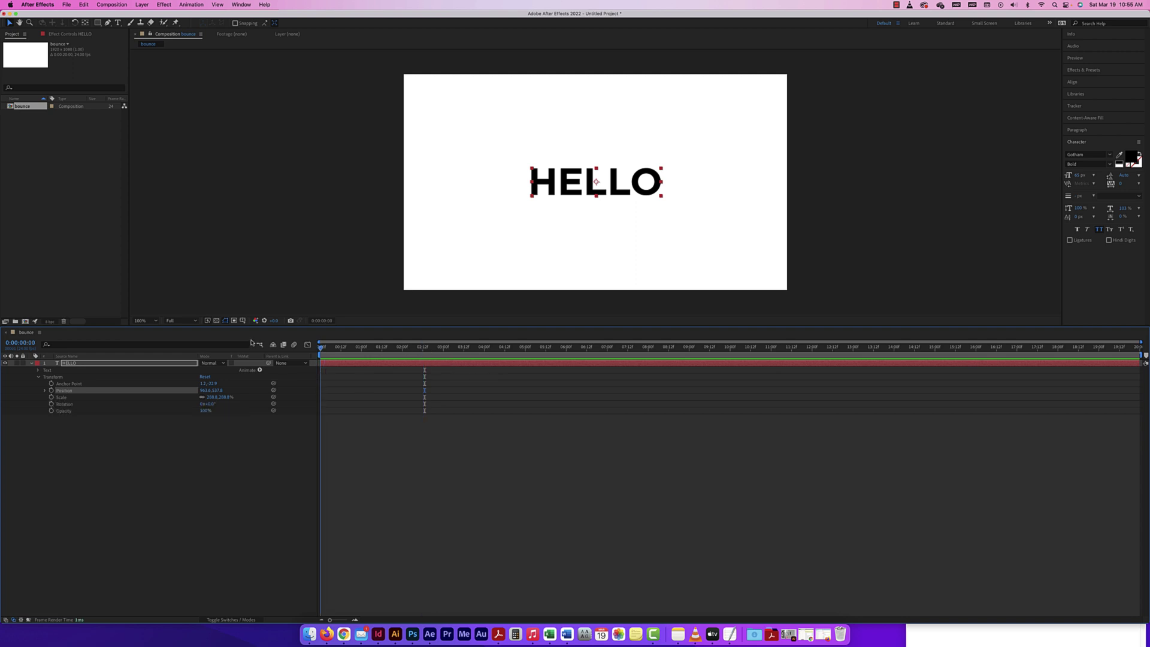
click(52, 397)
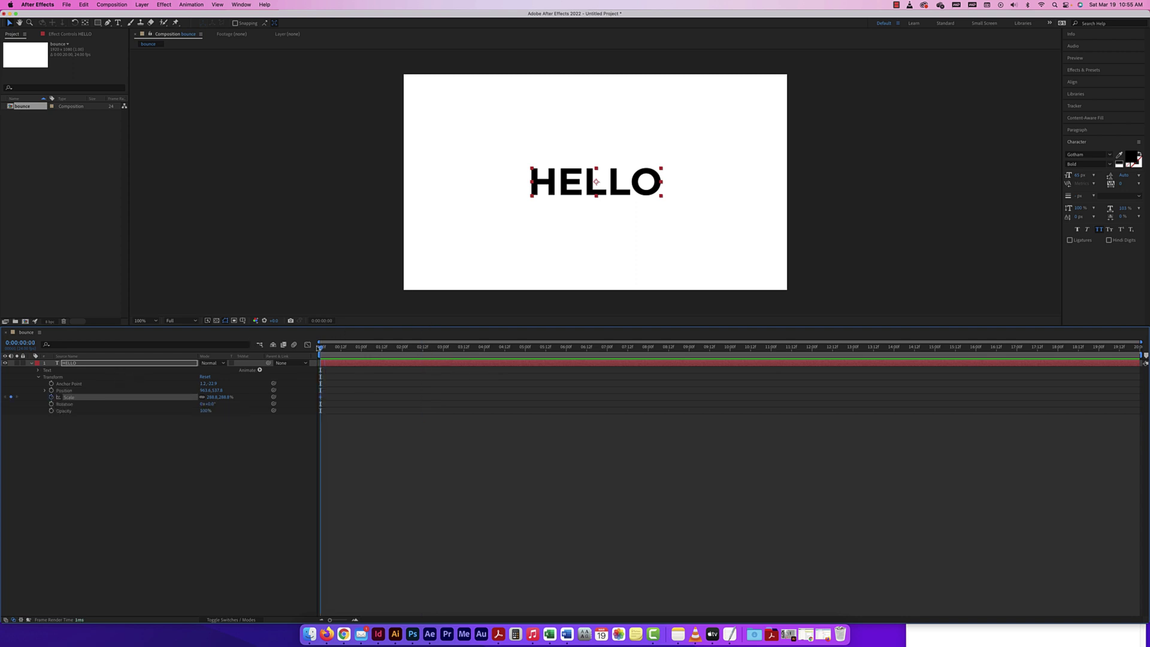
drag(321, 346, 382, 349)
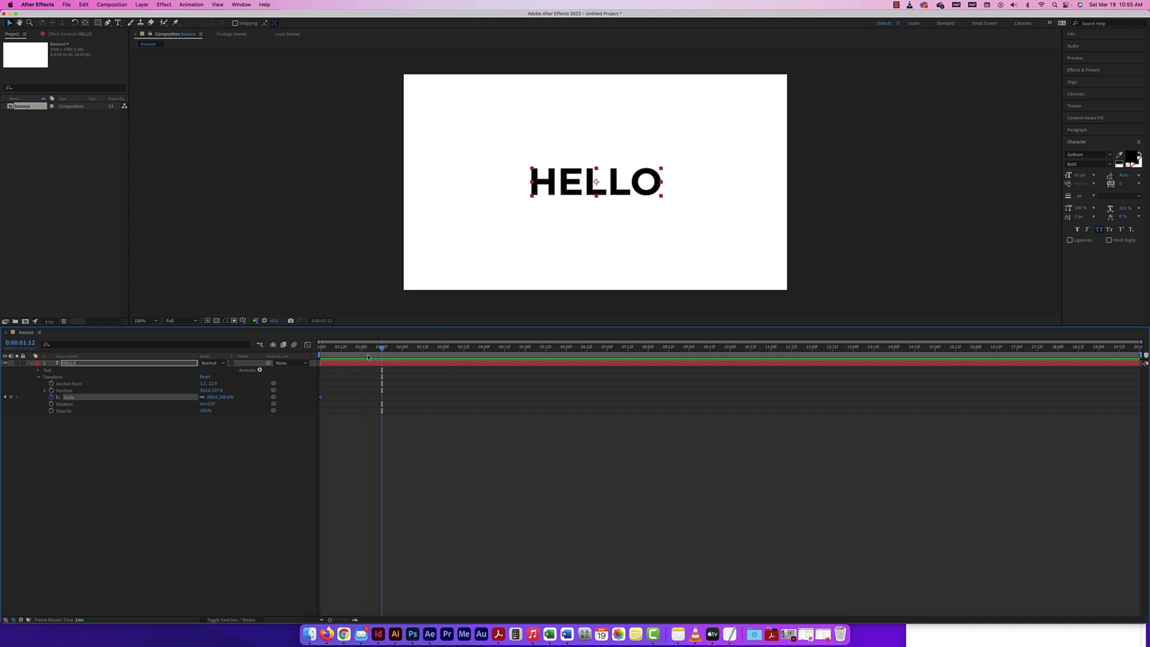
drag(659, 174, 699, 149)
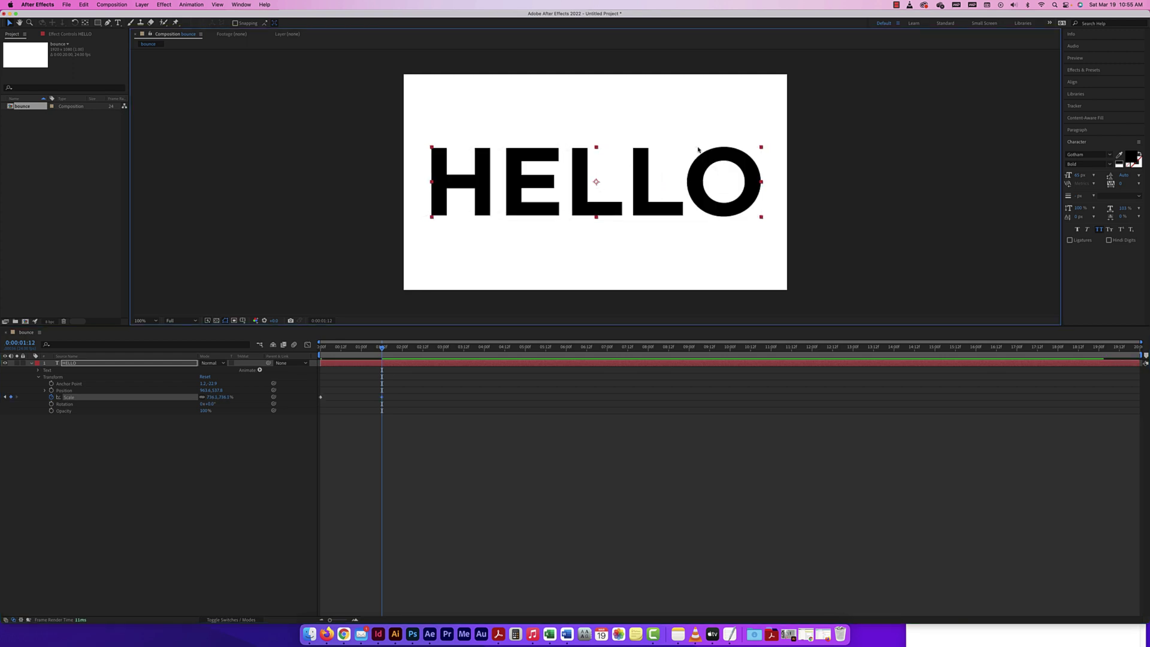
drag(382, 349, 319, 349)
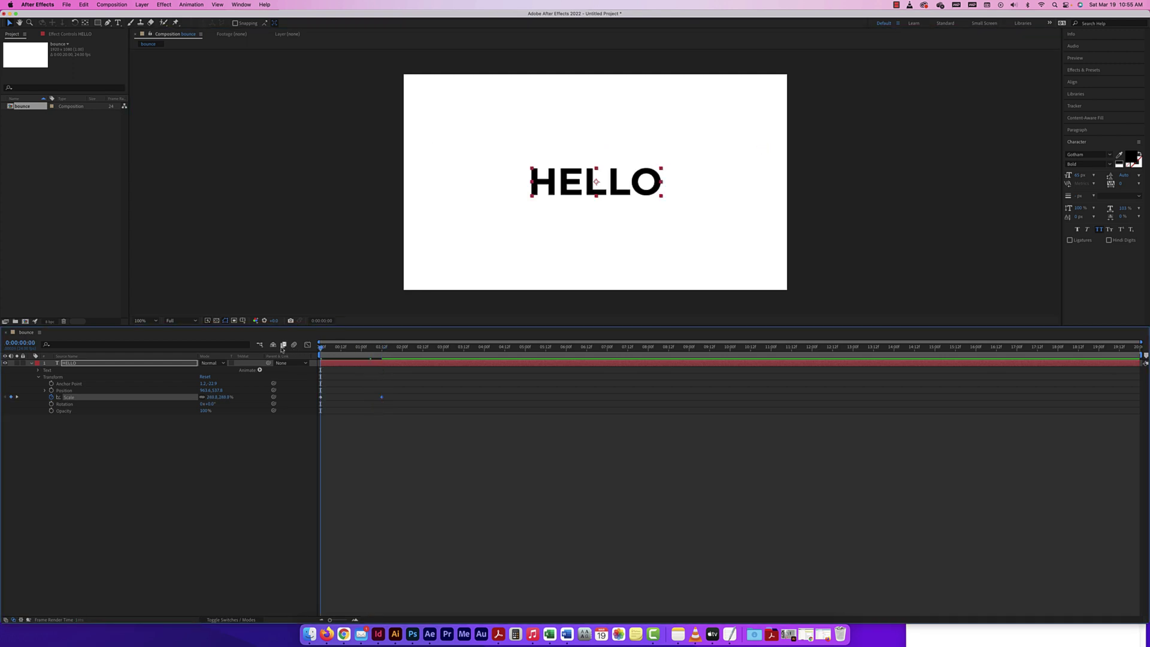
key(space)
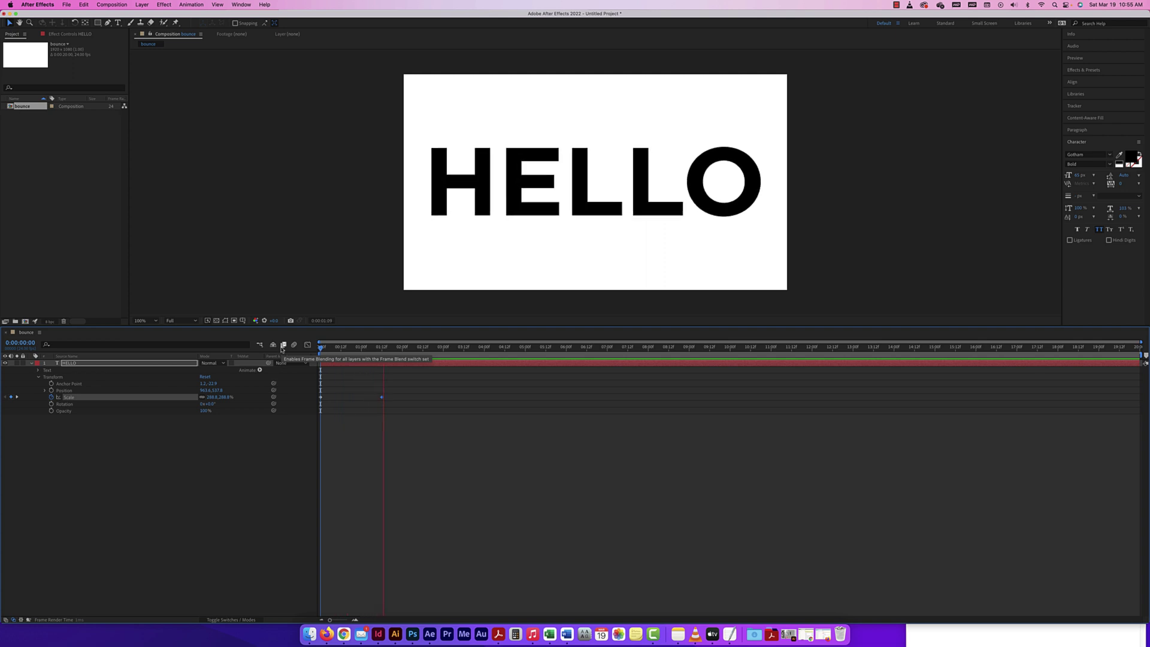
alt+click(51, 397)
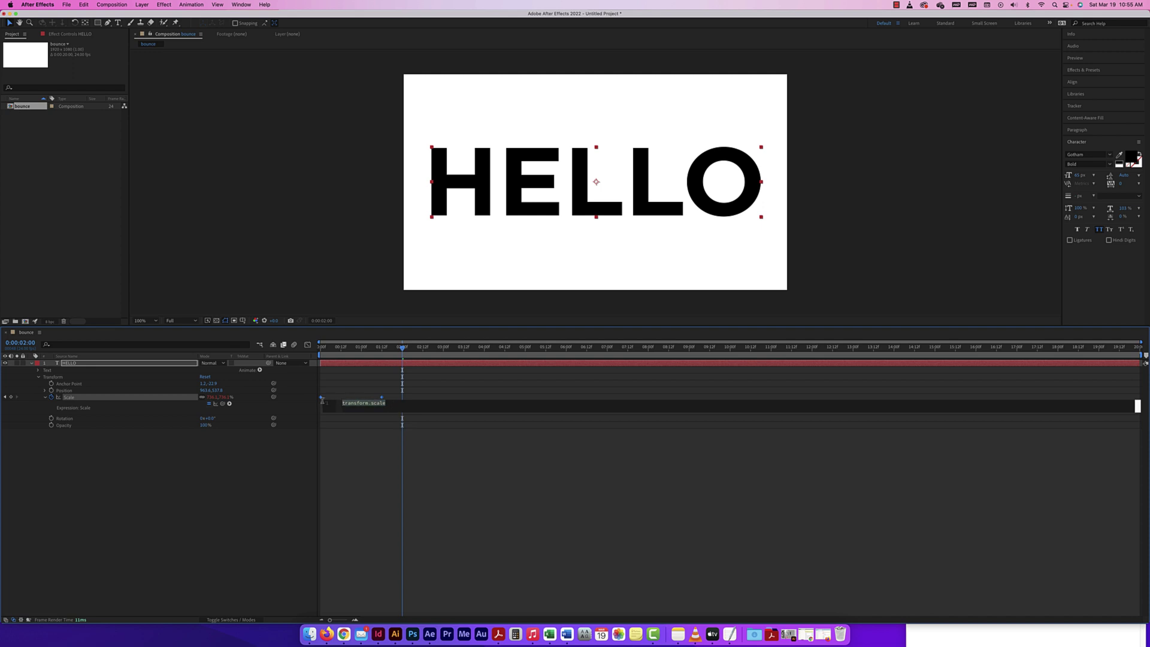
Step: Paste the bounce expression into Scale and preview the bouncing scale
key(super+v)
click(423, 353)
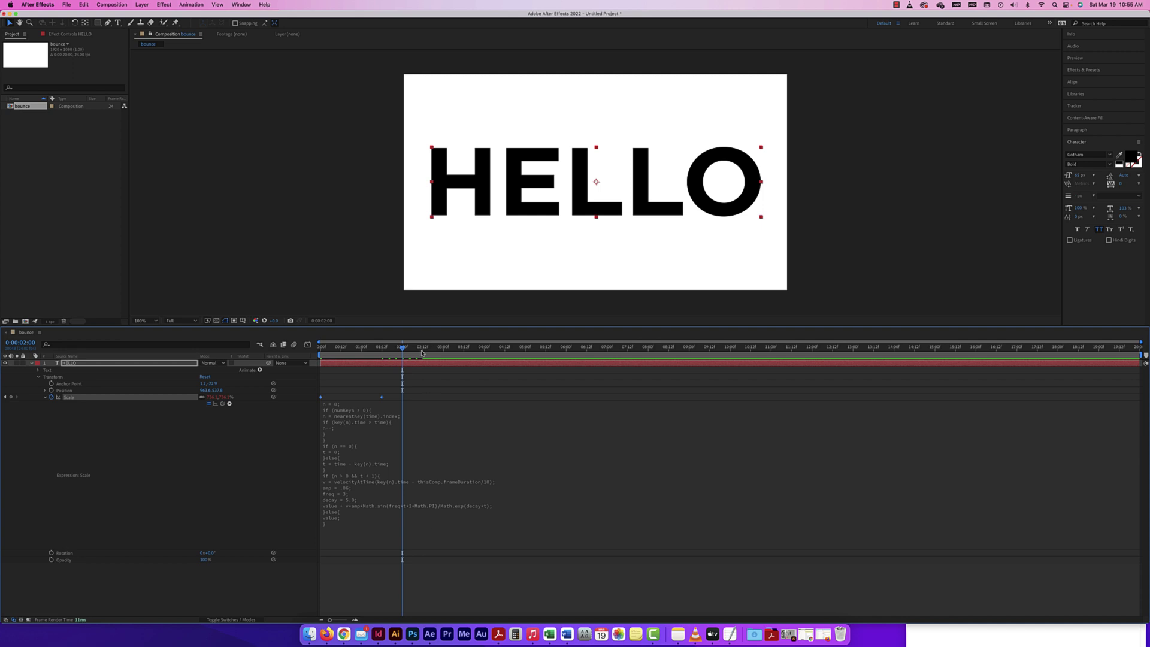
drag(402, 349, 274, 347)
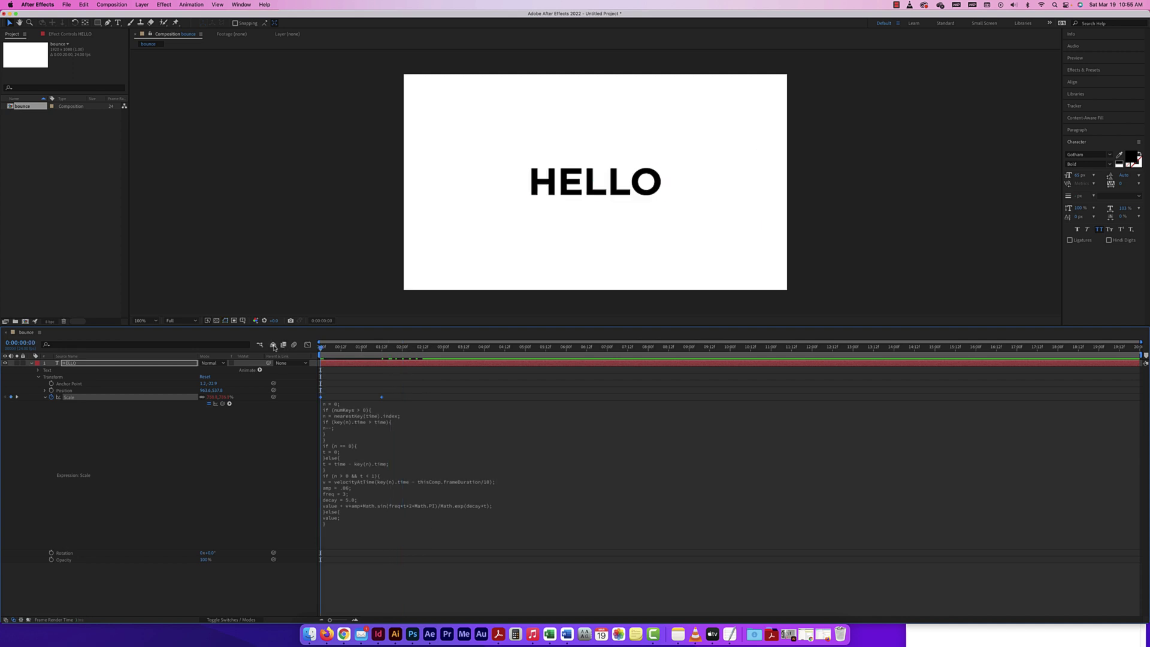
key(space)
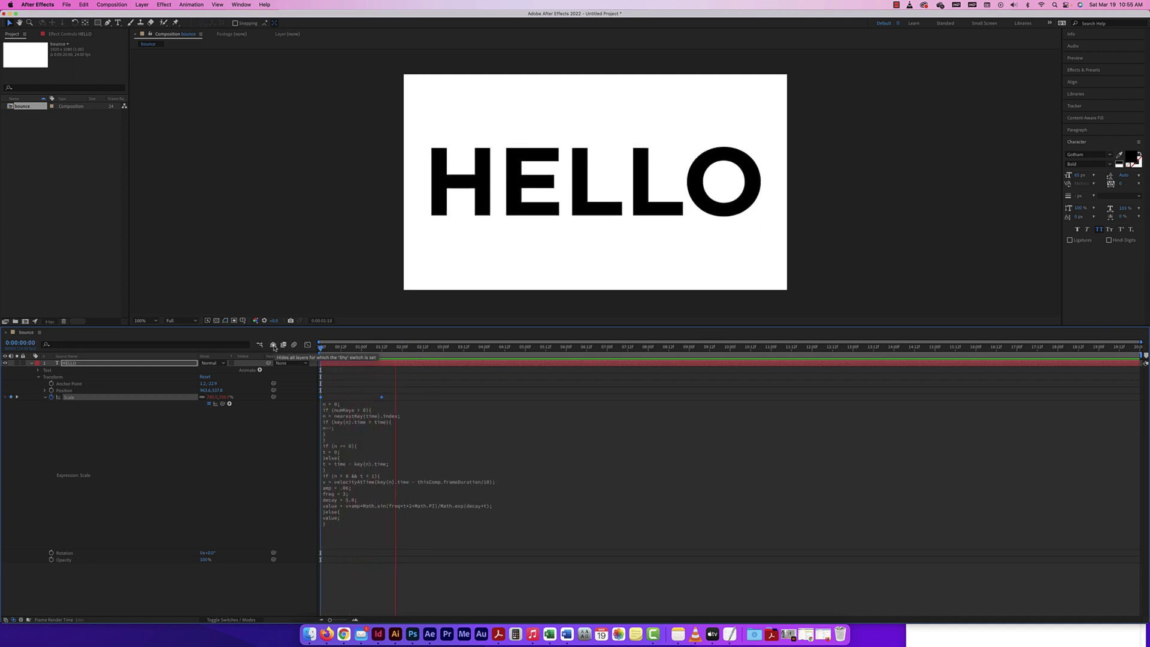
key(space)
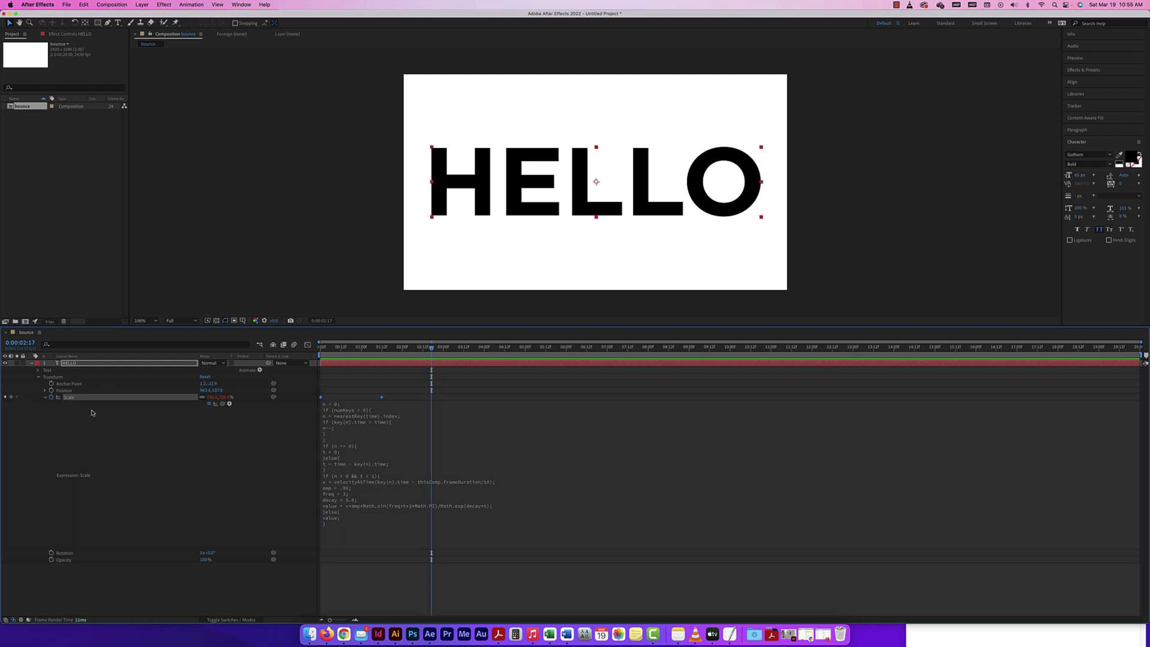
Step: Remove the Scale keyframes, re-paste the bounce expression, and shrink HELLO to about 521%
click(45, 397)
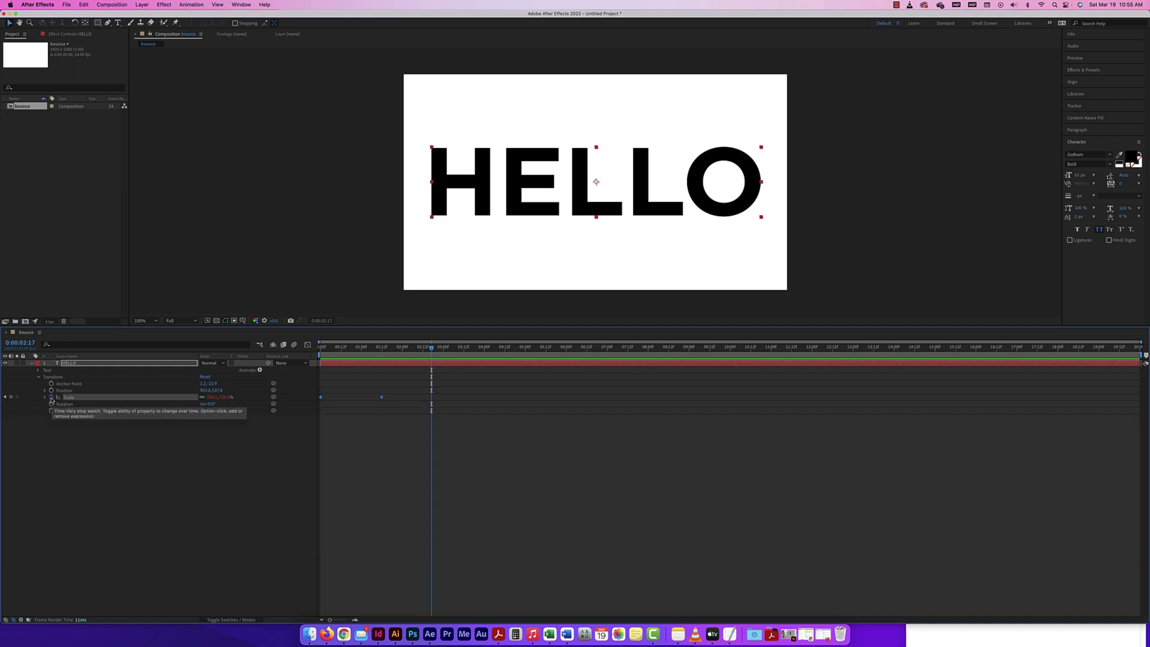
click(52, 397)
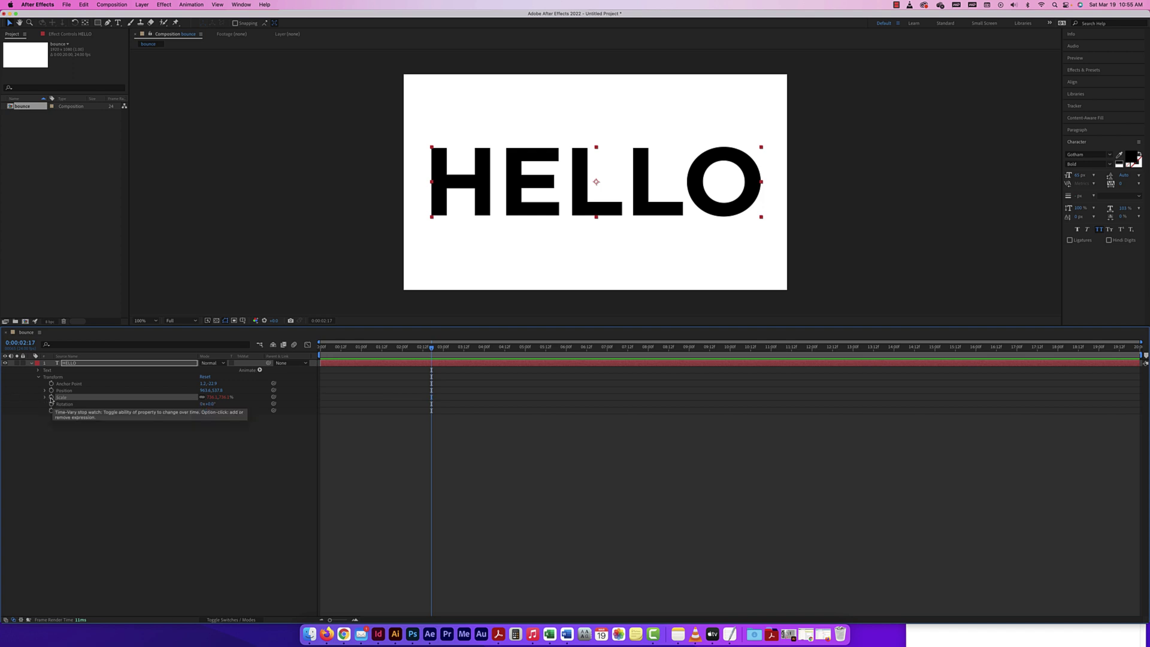
alt+click(51, 397)
text(n = 0; if (numKeys > 0){ n = nearestKey(time).index; if (key(n).time > time){ n--; } } if (n == 0){ t = 0; }else{ t = time - key(n).time; } if (n > 0 && t < 1){ v = velocityAtTime(key(n).time - thisComp.frameDuration/10); amp = .06; freq = 3; decay = 5.0; value + v*amp*Math.sin(freq*t*2*Math.PI)/Math.exp(decay*t); }else{ value; })
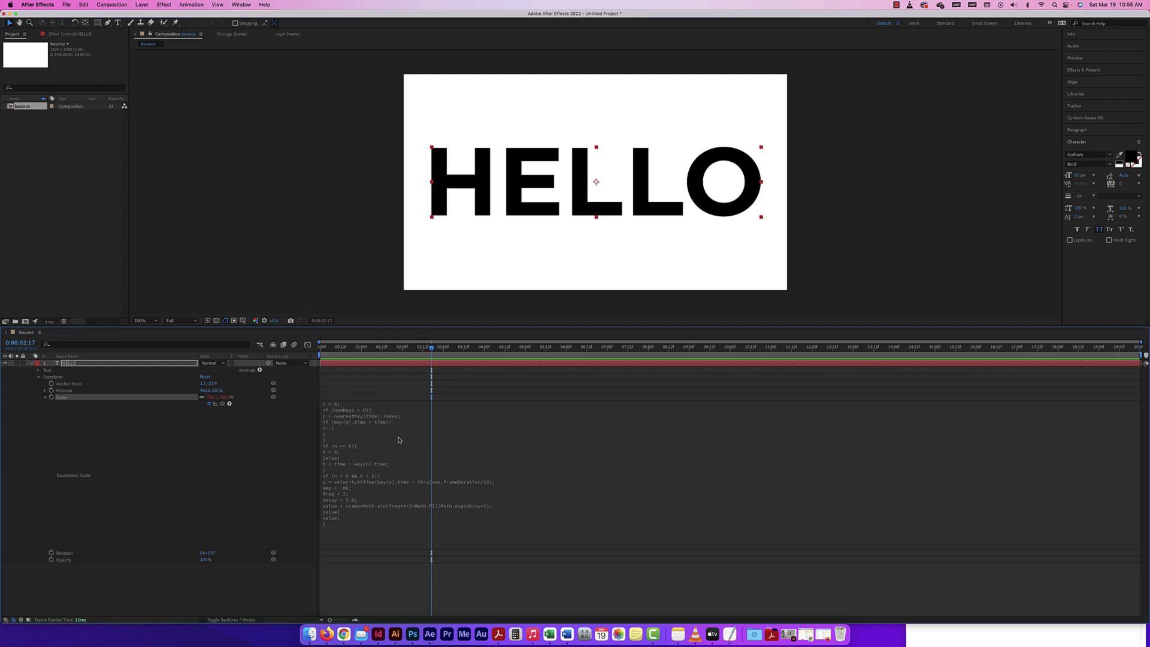
click(45, 397)
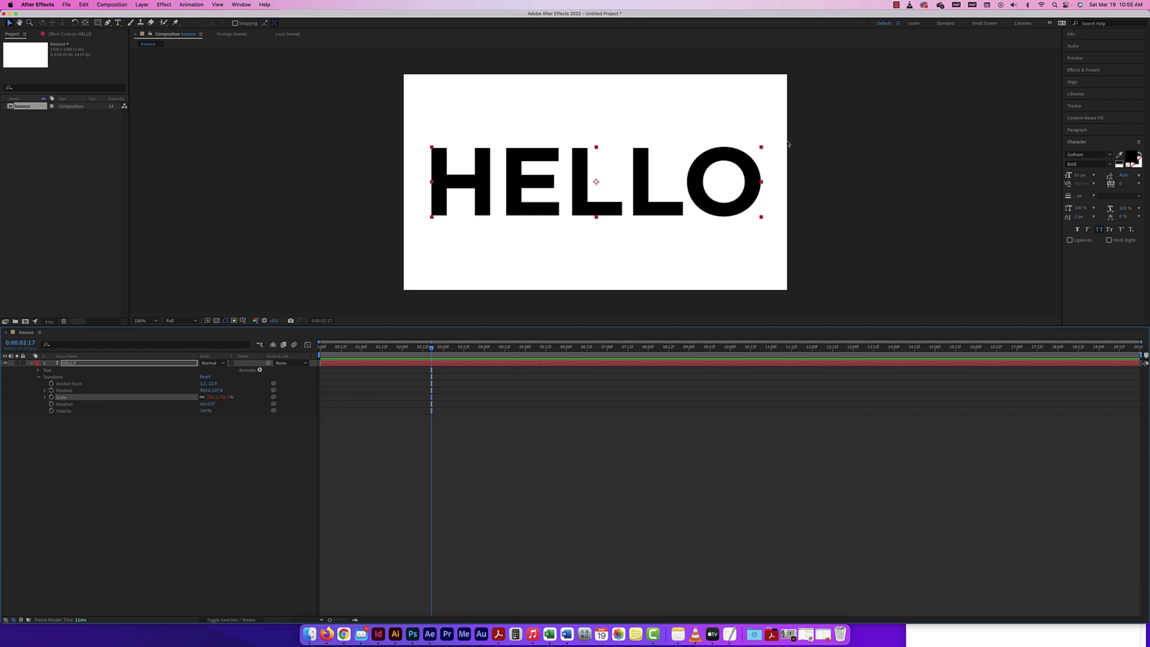
drag(761, 147, 656, 163)
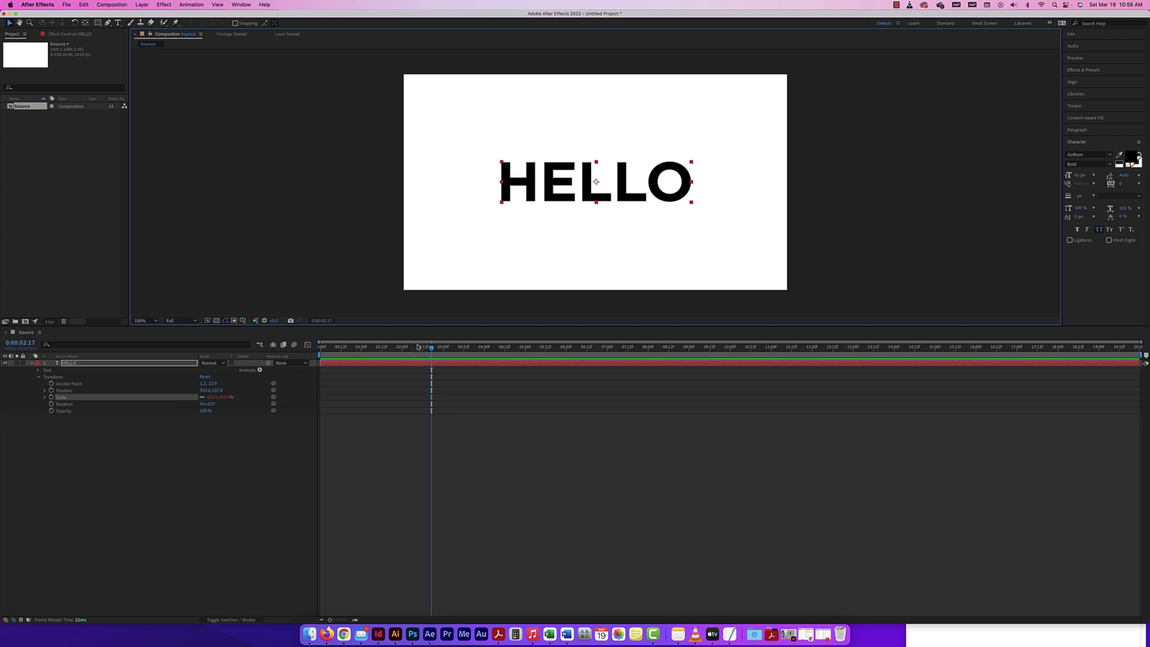
Step: Keyframe HELLO's Rotation from 0° at 0:00 to 90° at 1:12, then add a Rotation expression
drag(417, 347, 321, 347)
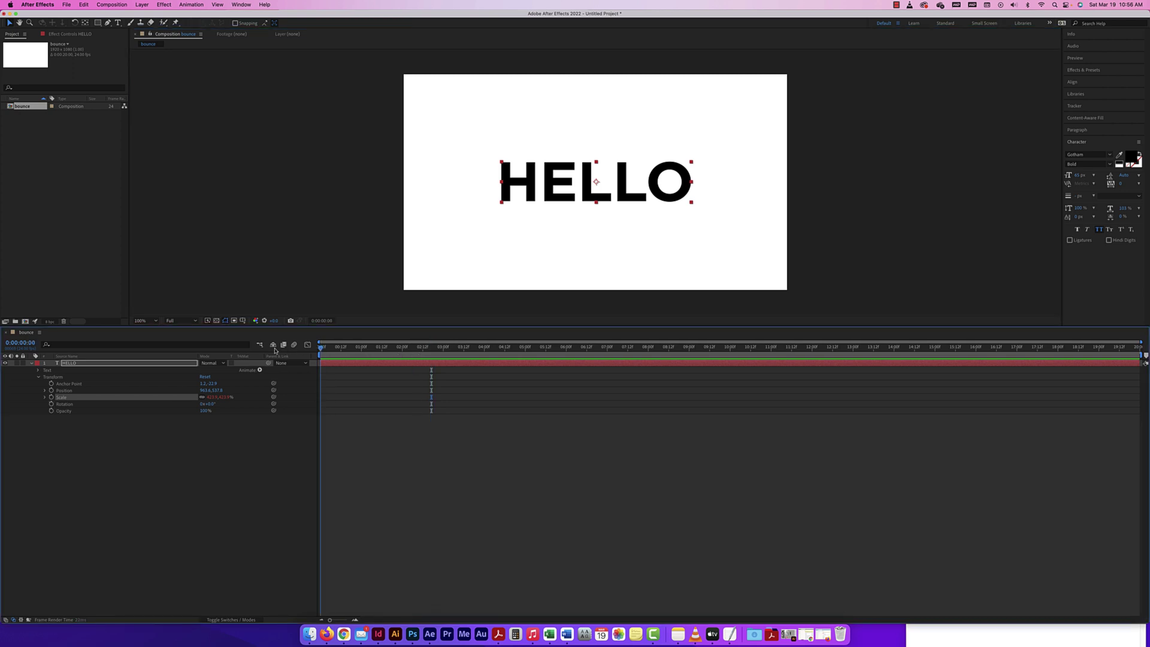
click(51, 404)
drag(320, 348, 381, 350)
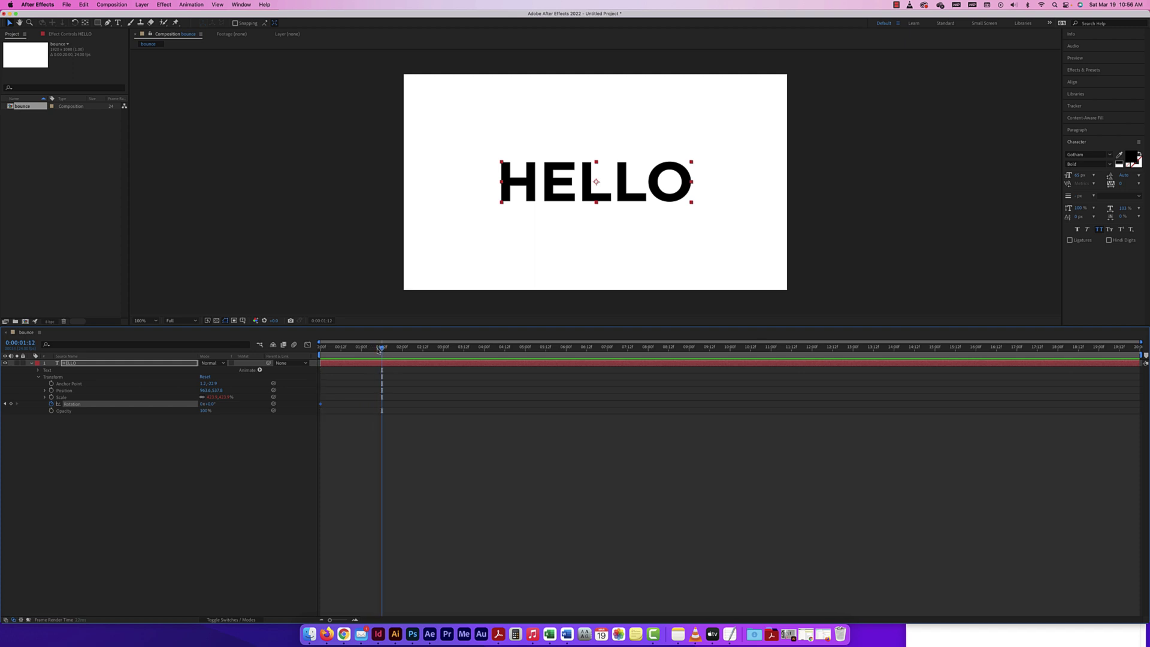
click(211, 404)
key(Return)
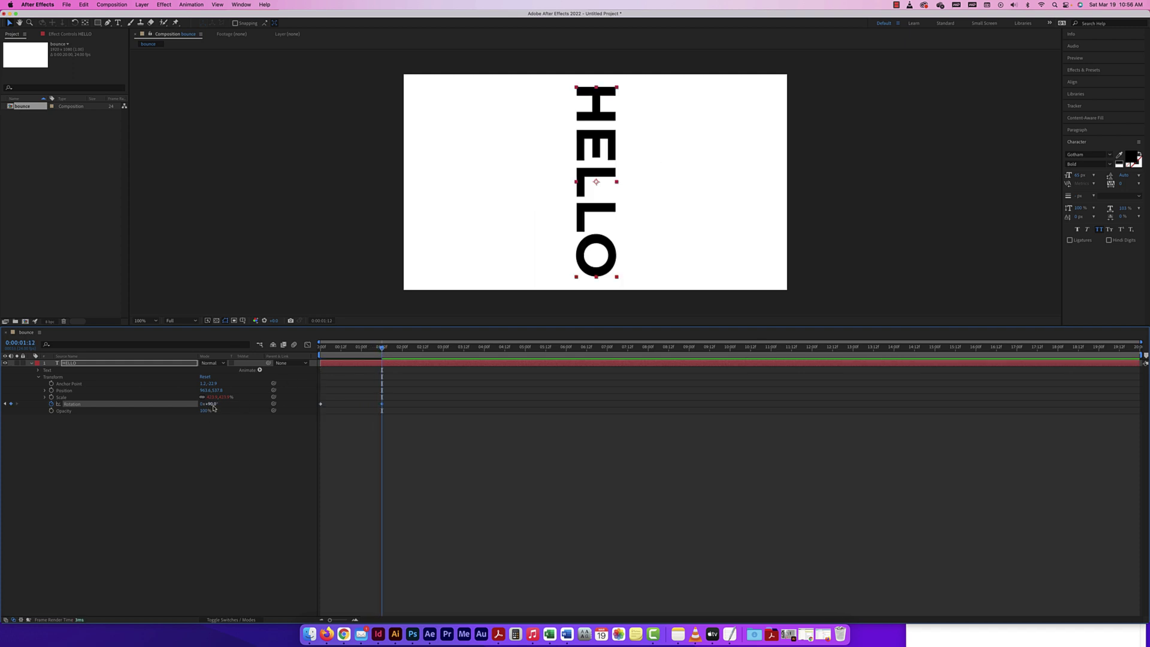
alt+click(52, 404)
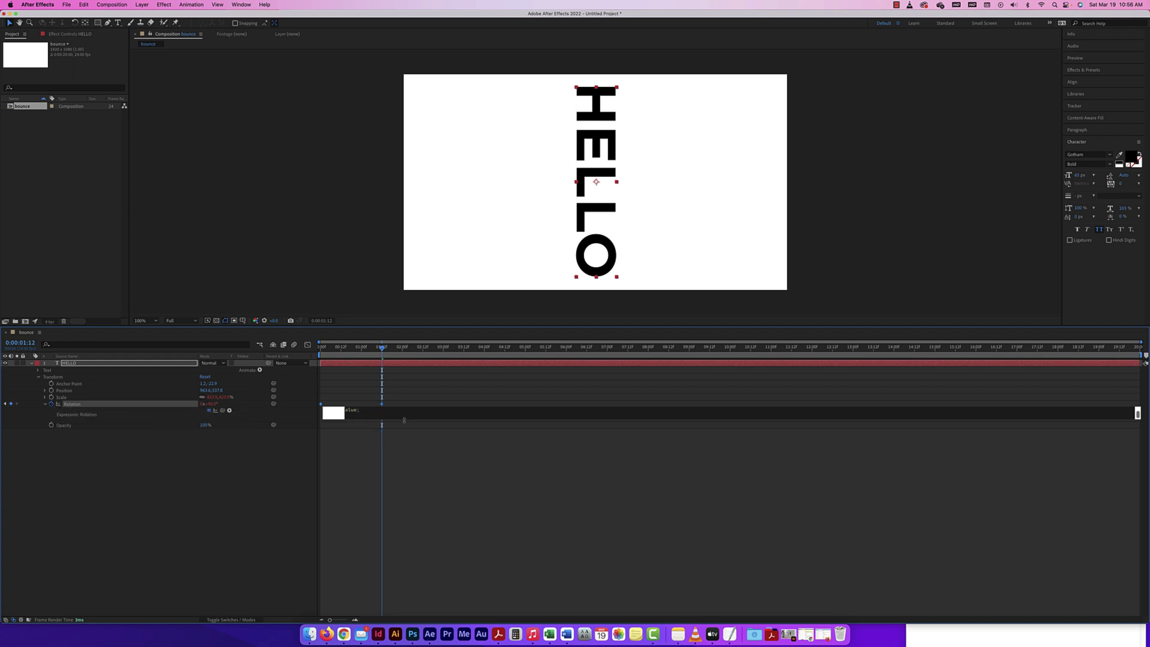
Step: Paste the bounce expression into HELLO's Rotation expression field and commit it
text(n = 0; if (numKeys > 0){ n = nearestKey(time).index; if (key(n).time > time){ n--; } } if (n == 0){ t = 0; }else{ t = time - key(n).time; }  if (n > 0 && t < 1){ v = velocityAtTime(key(n).time - thisComp.frameDuration/10); amp = .06; freq = 3; decay = 5.0; value + v*amp*Math.sin(freq*t*2*Math.PI)/Math.exp(decay*t); }else{ value; })
drag(403, 486, 404, 540)
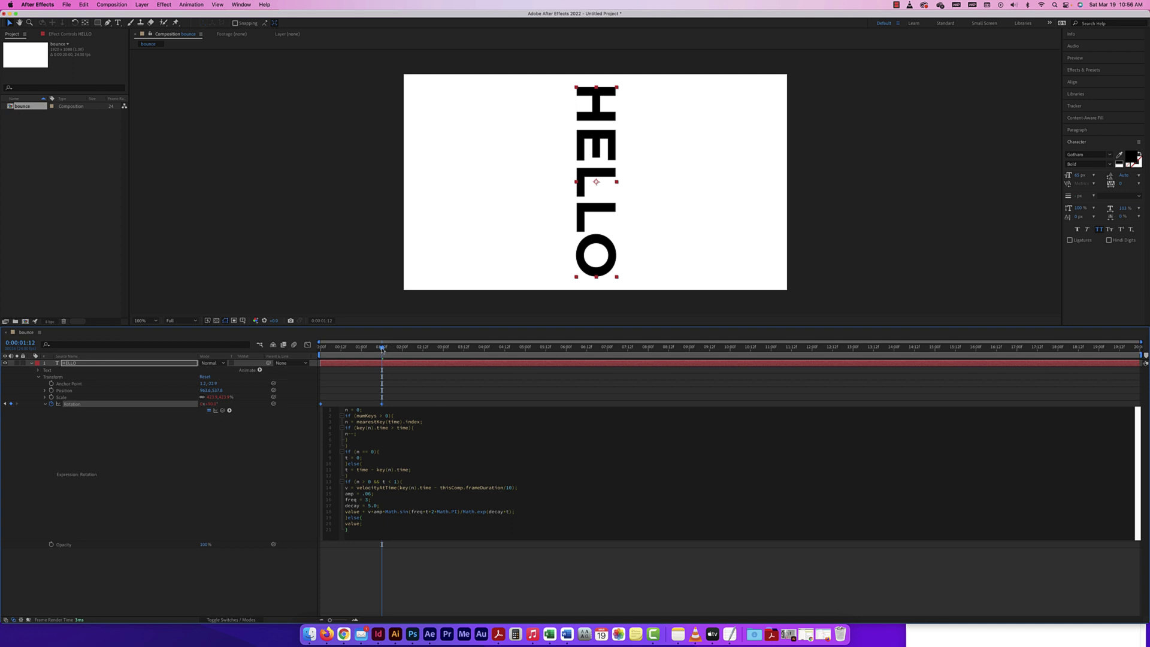
drag(382, 348, 321, 348)
Step: Preview the wobbling rotation, check HELLO at 0:00:01:02, and collapse Rotation
key(space)
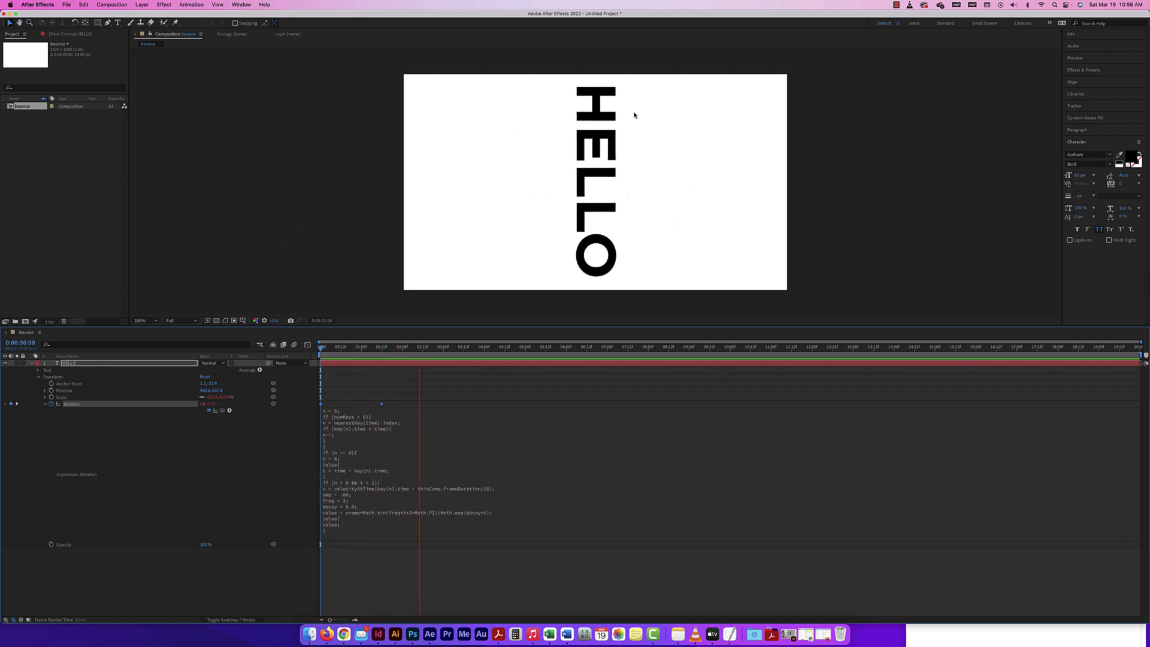
click(473, 350)
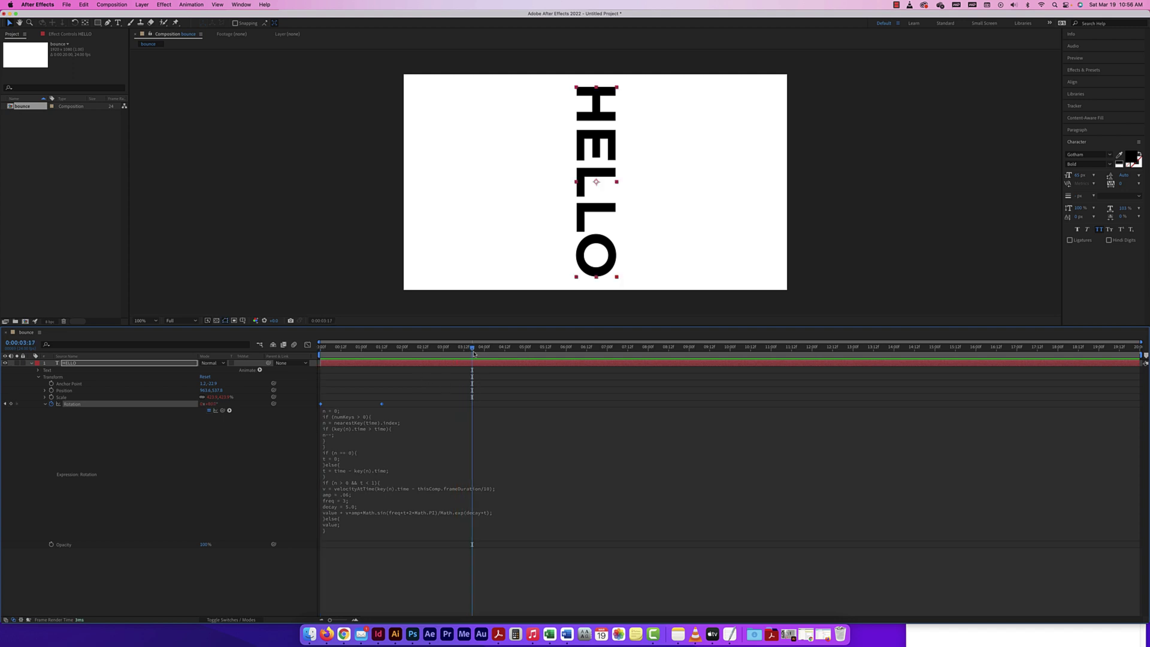
drag(417, 356, 365, 361)
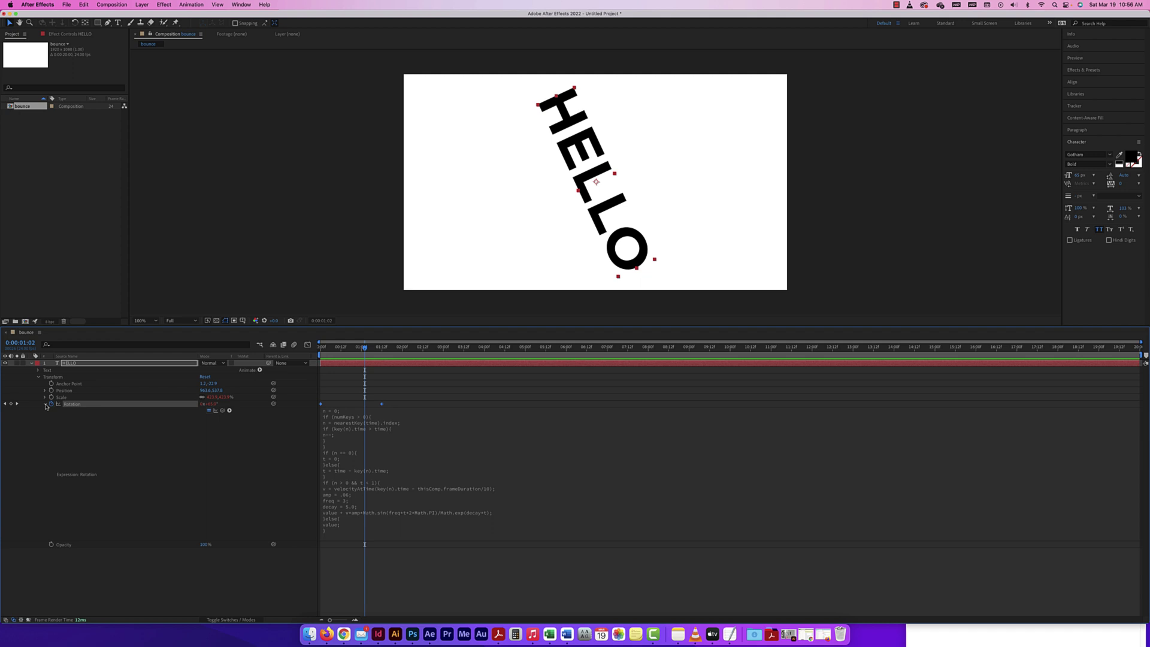
click(45, 404)
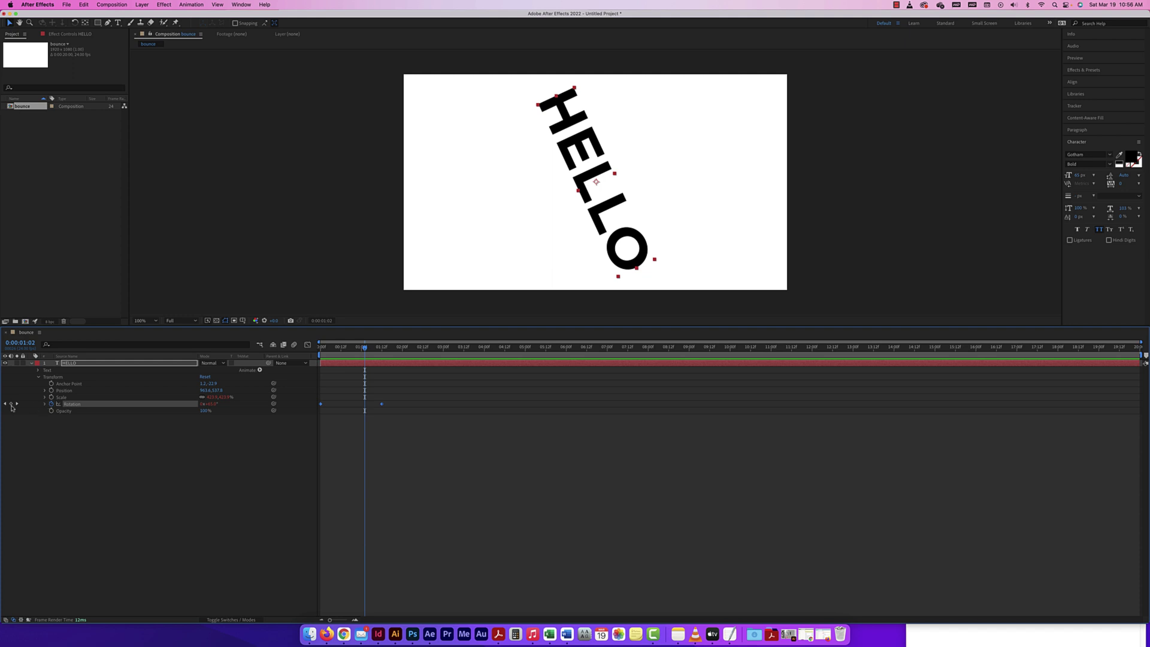
Step: Clear HELLO's Rotation keyframes, reset and enlarge it, and paste the bounce expression into Position
click(51, 404)
click(205, 376)
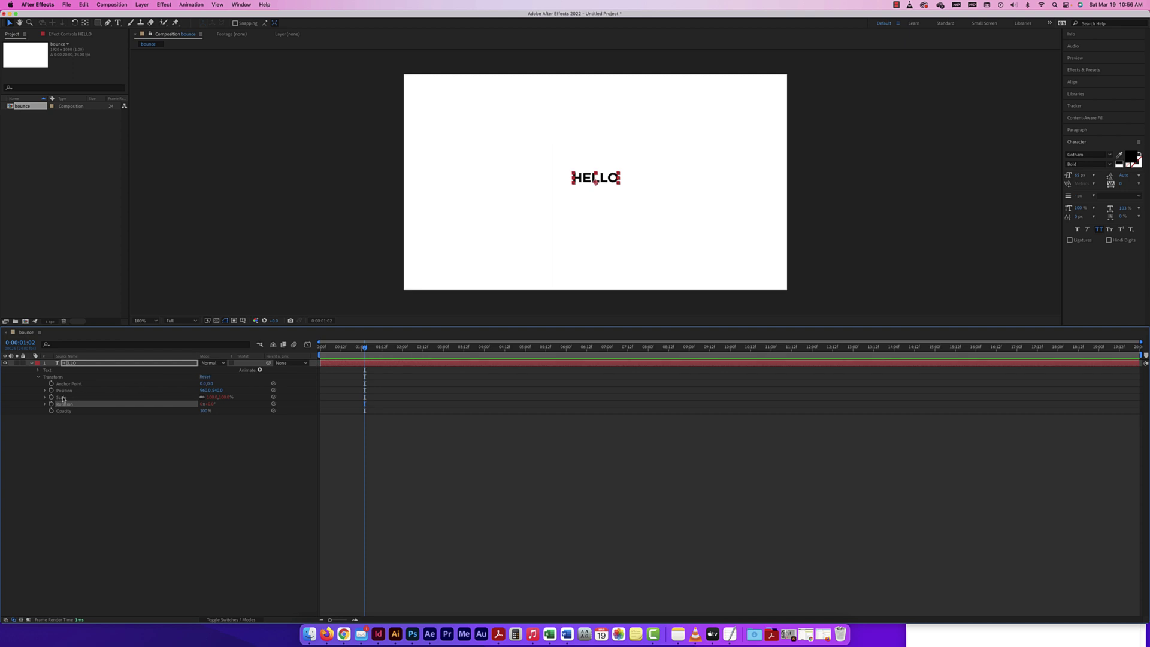
mouse_move(619, 176)
mouse_down()
mouse_move(685, 152)
mouse_move(618, 181)
mouse_move(620, 194)
mouse_up()
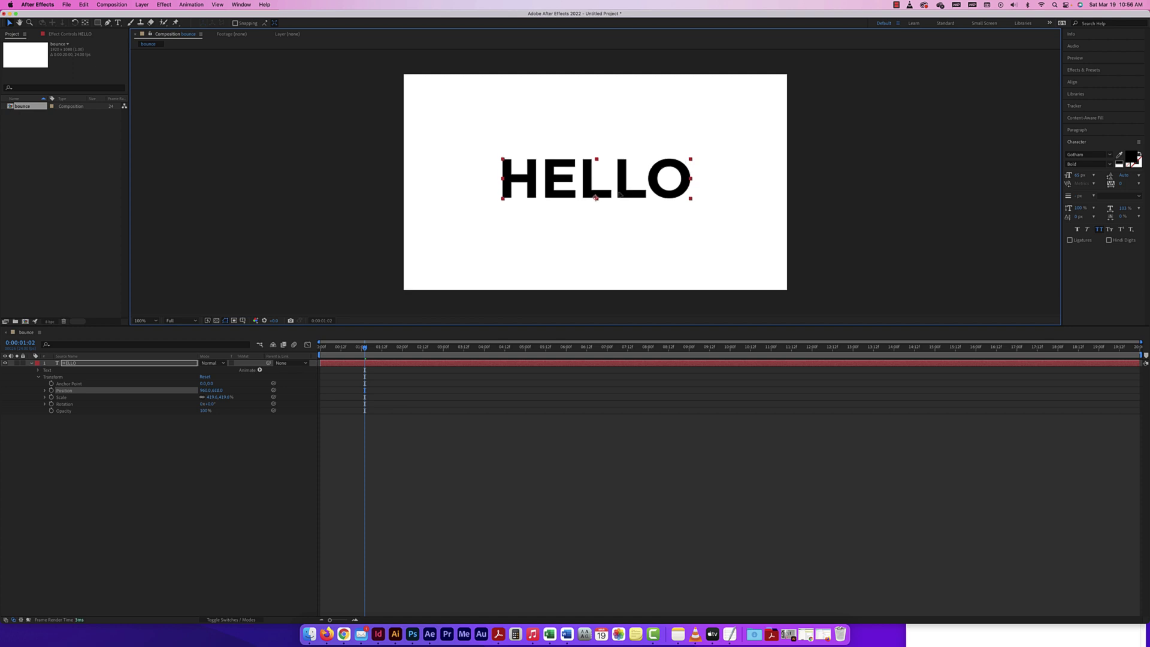
alt+click(51, 390)
text(n = 0; if (numKeys > 0){ n = nearestKey(time).index; if (key(n).time > time){ n--; } } if (n == 0){ t = 0; }else{ t = time - key(n).time; } if (n > 0 && t < 1){ v = velocityAtTime(key(n).time - thisComp.frameDuration/10); amp = .06; freq = 3; decay = 5.0; value + v*amp*Math.sin(freq*t*2*Math.PI)/Math.exp(decay*t); }else{ value; })
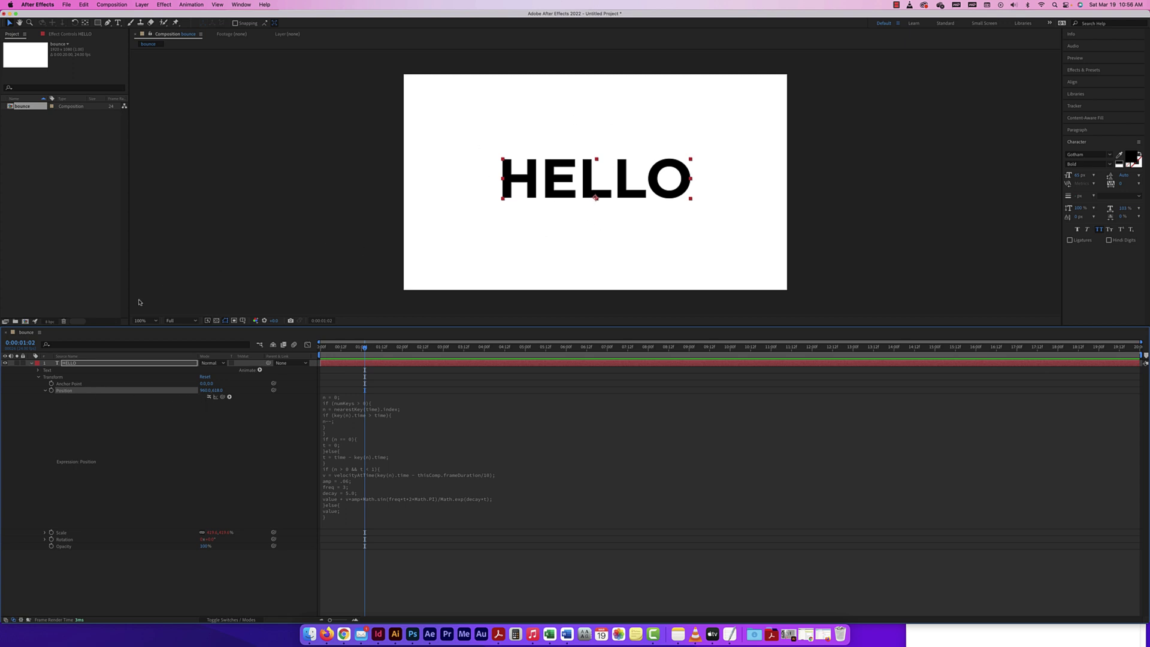
Step: Keyframe HELLO's Position at 0:00 and 1:12, starting above the frame, then preview the drop
drag(331, 351, 321, 351)
click(51, 390)
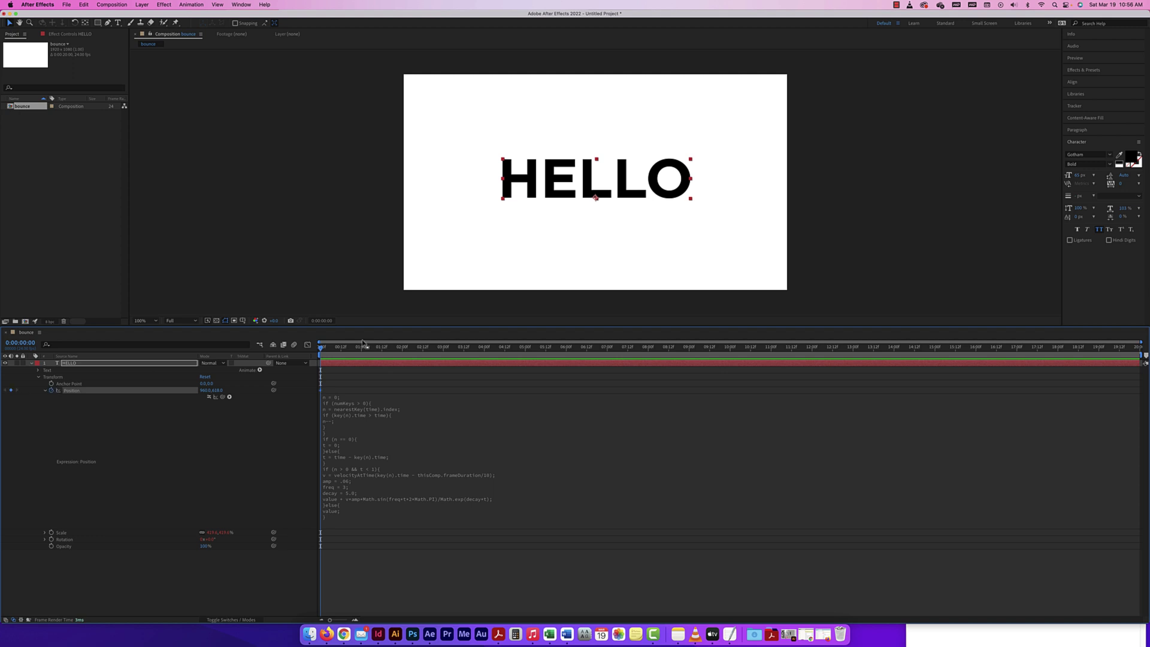
drag(321, 348, 382, 347)
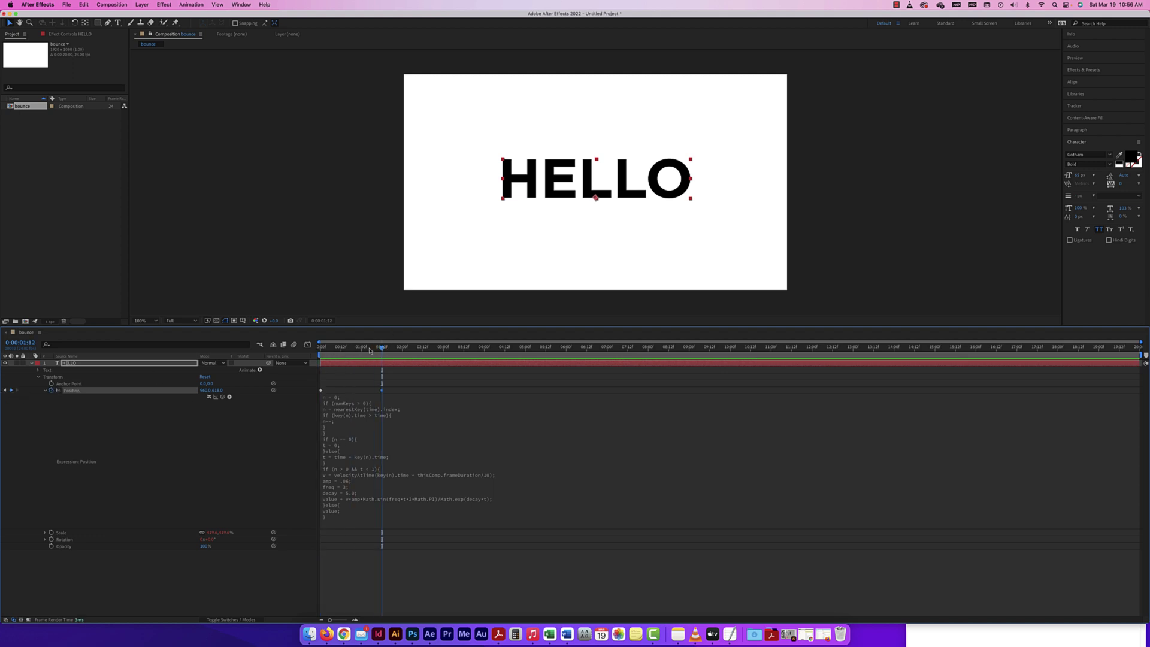
drag(382, 348, 321, 349)
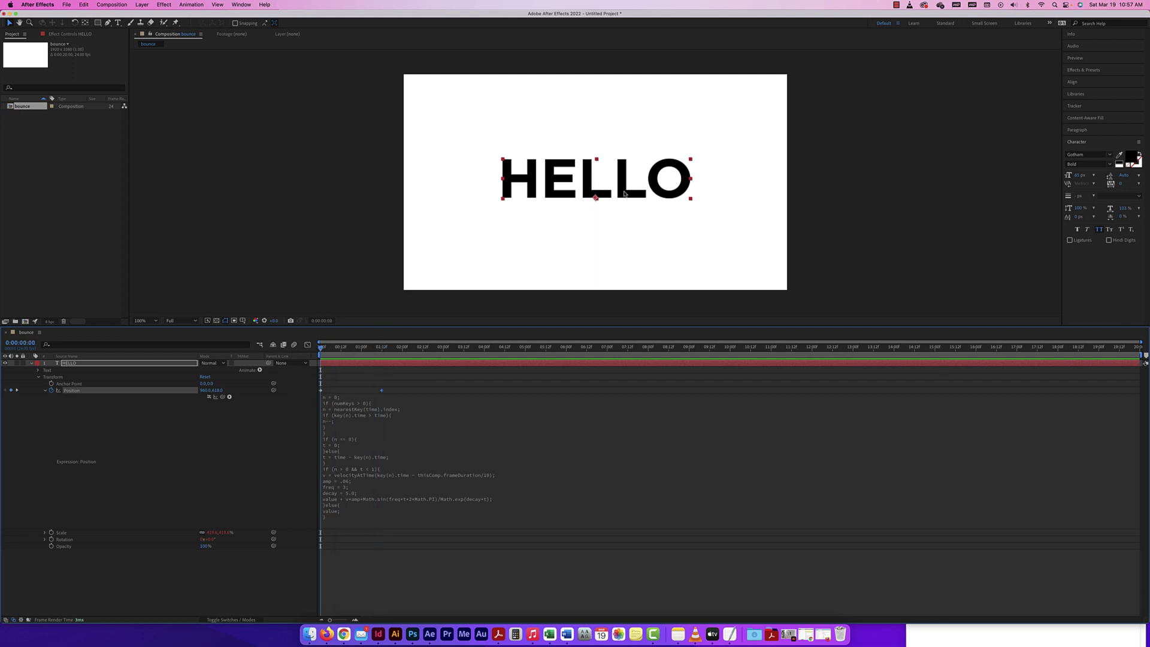
drag(624, 192, 623, 52)
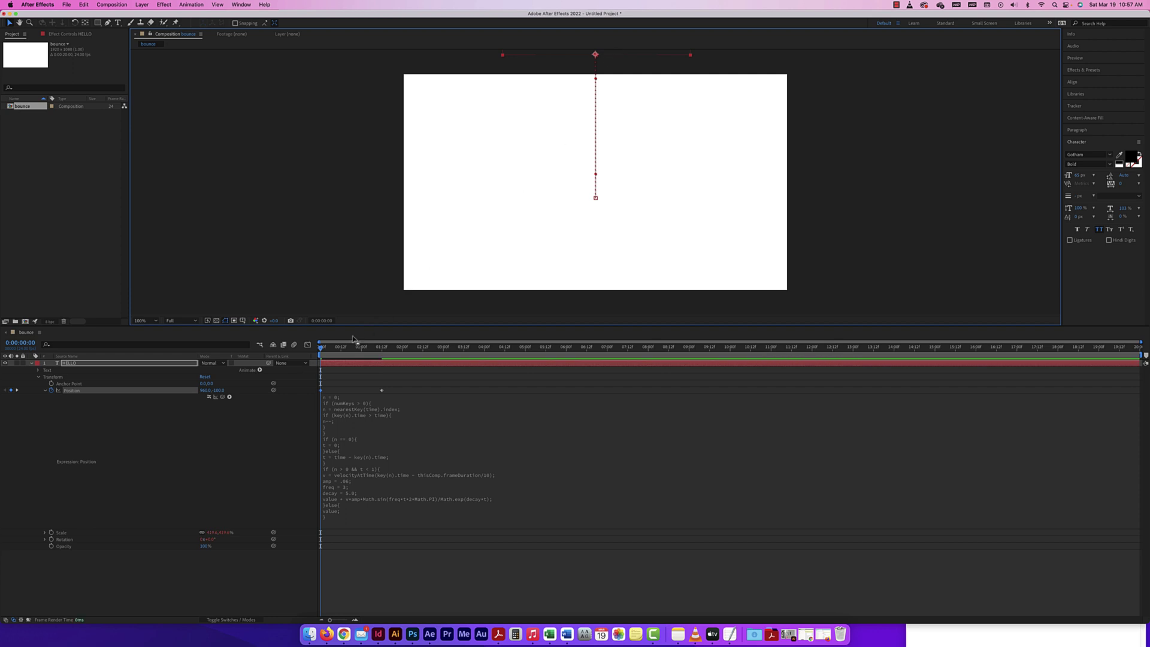
key(space)
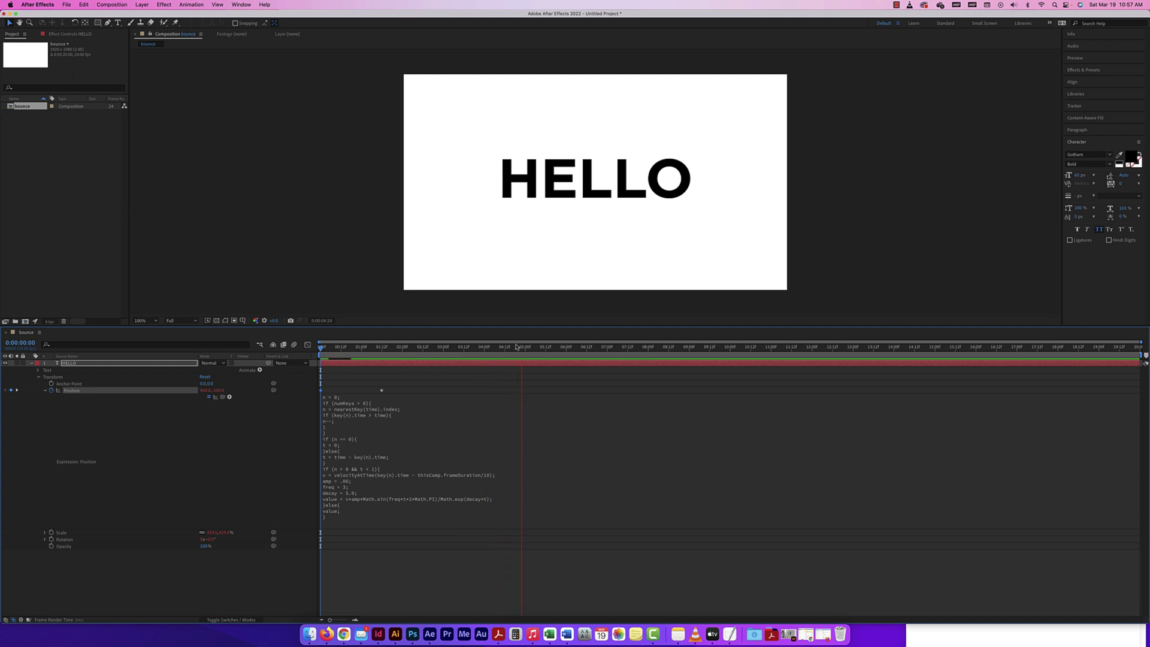
Step: Preview the drop, trim the work area to about the first three seconds, and rewind to 0:00
click(545, 348)
key(Home)
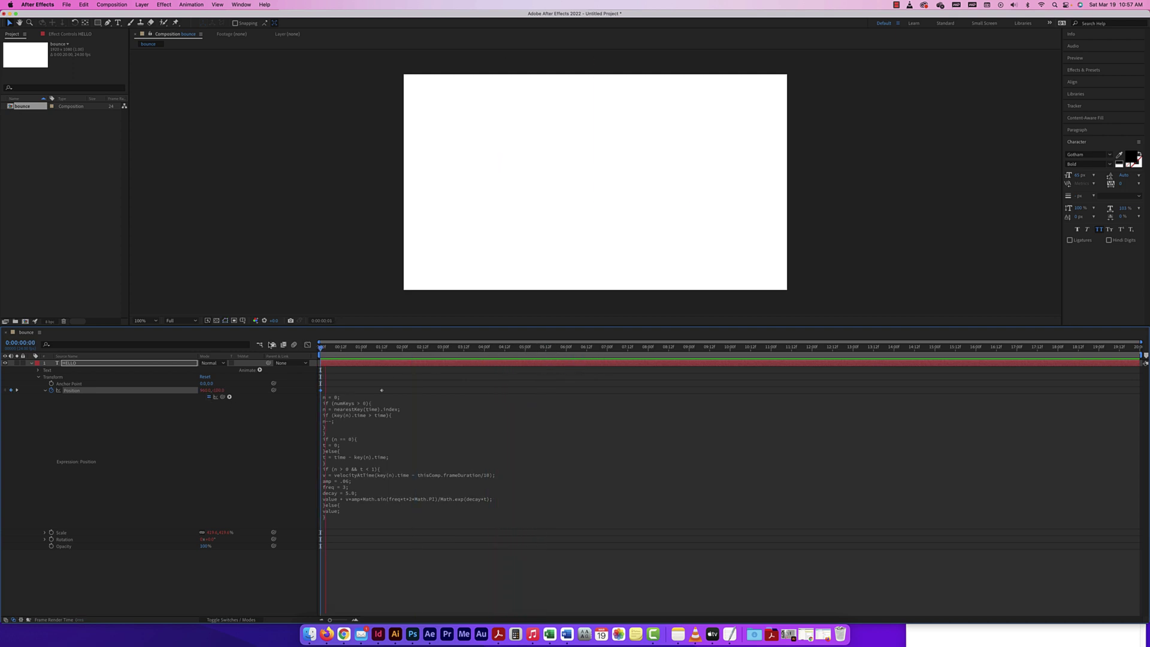
key(space)
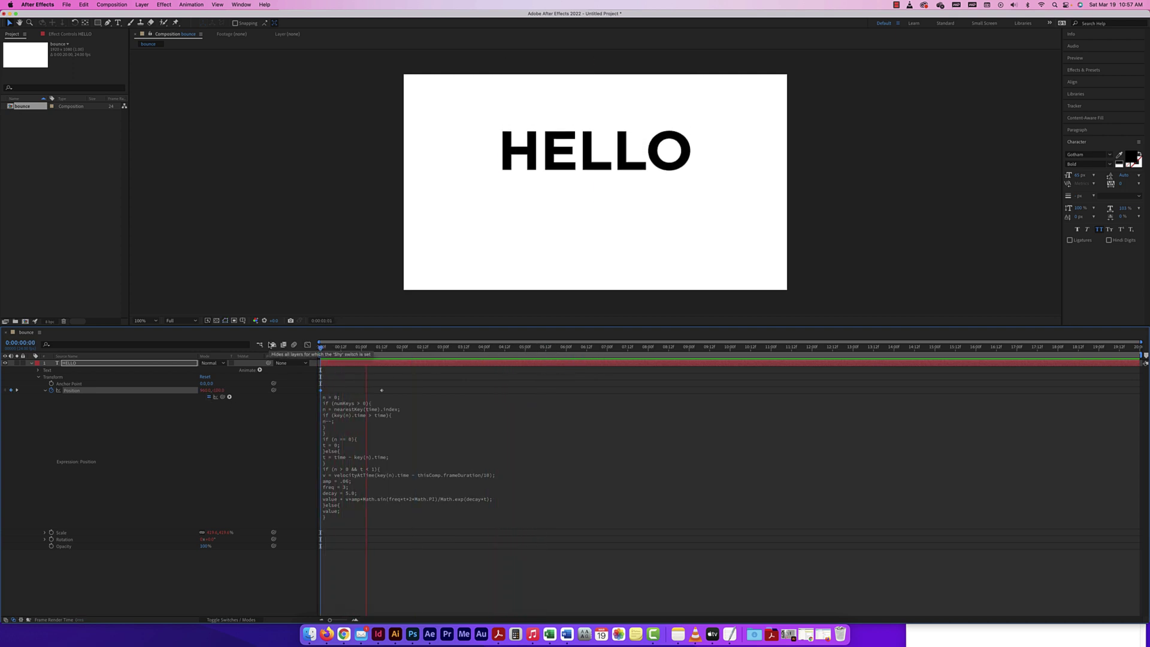
key(space)
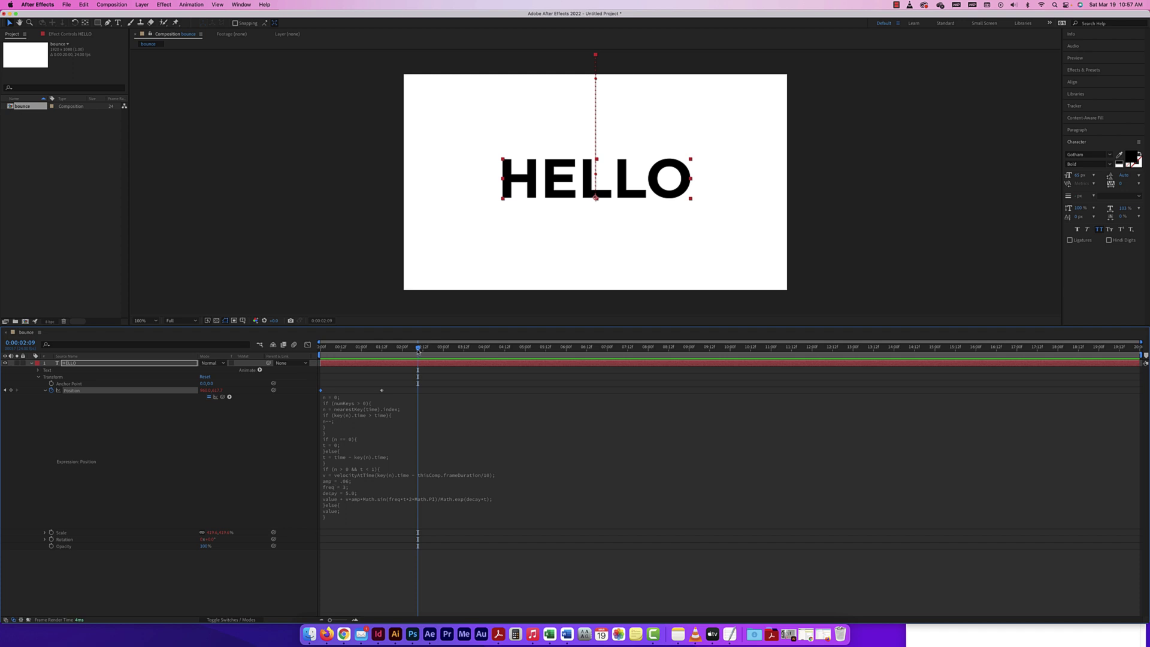
drag(418, 349, 1076, 348)
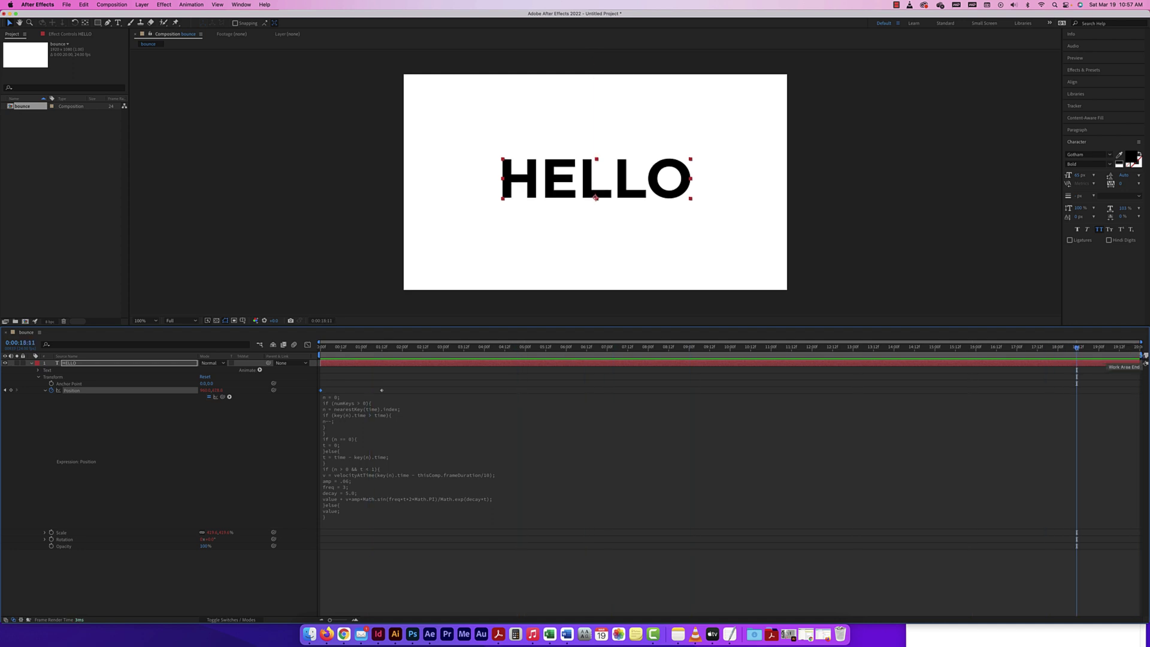
key(space)
mouse_move(507, 354)
mouse_down()
mouse_move(406, 354)
mouse_move(442, 357)
mouse_up()
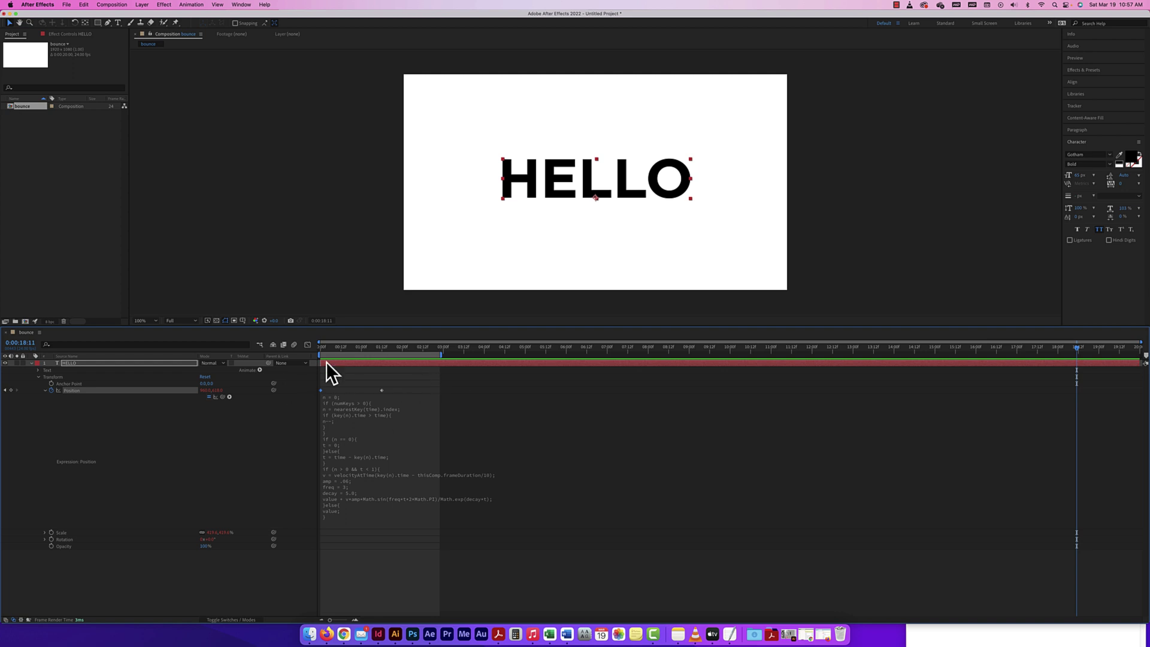
drag(1076, 350, 286, 360)
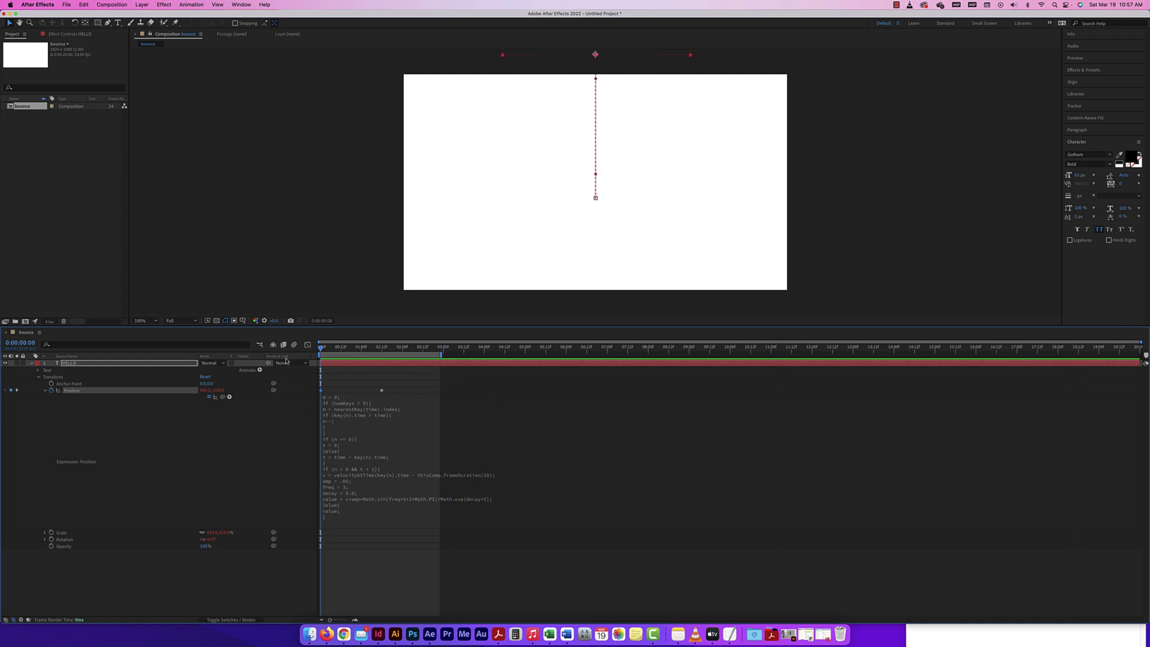
Step: Change the Position expression's amp value from .05 to .06 and commit the edit
click(346, 469)
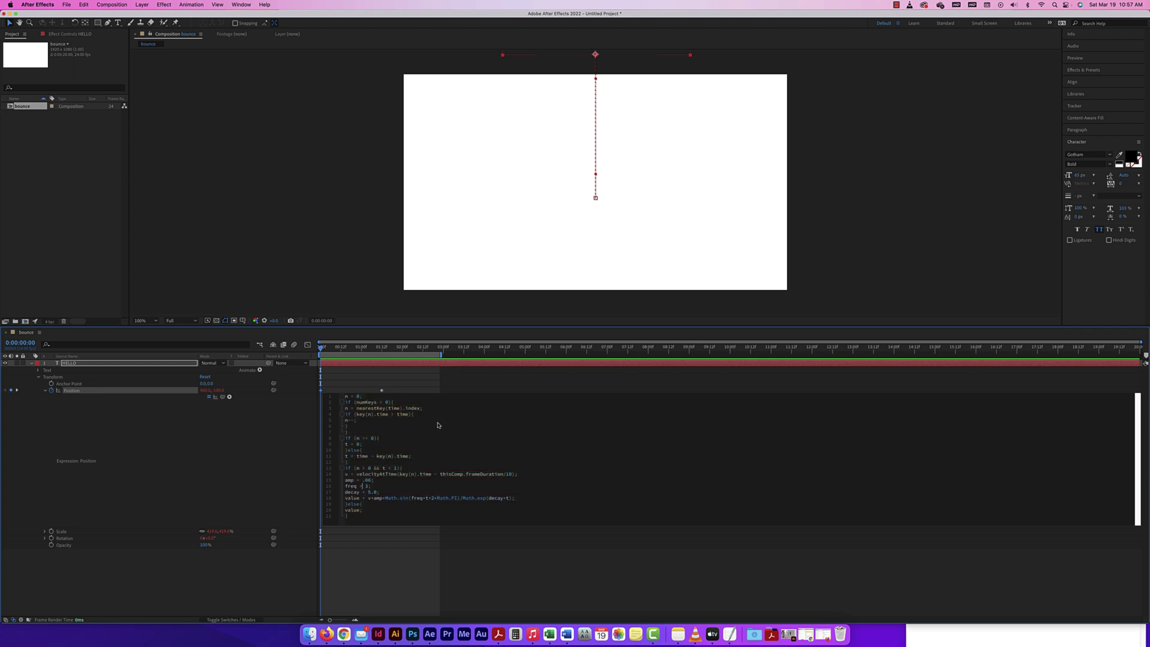
mouse_move(510, 527)
mouse_down()
mouse_move(511, 393)
mouse_move(508, 544)
mouse_move(518, 531)
mouse_up()
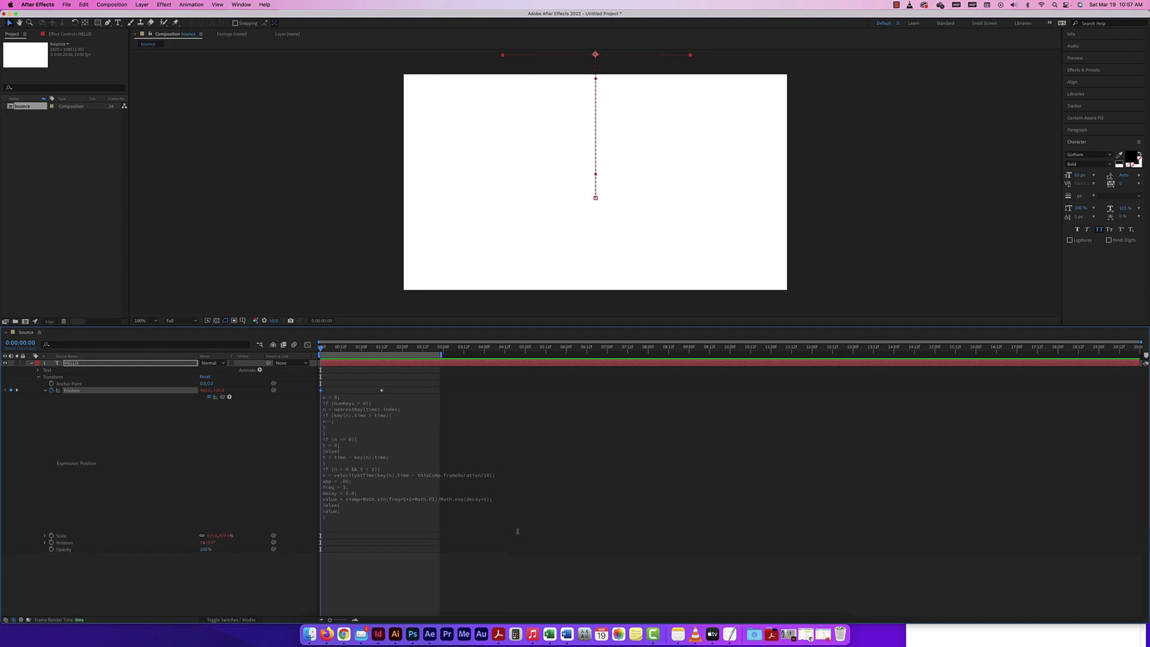
click(335, 472)
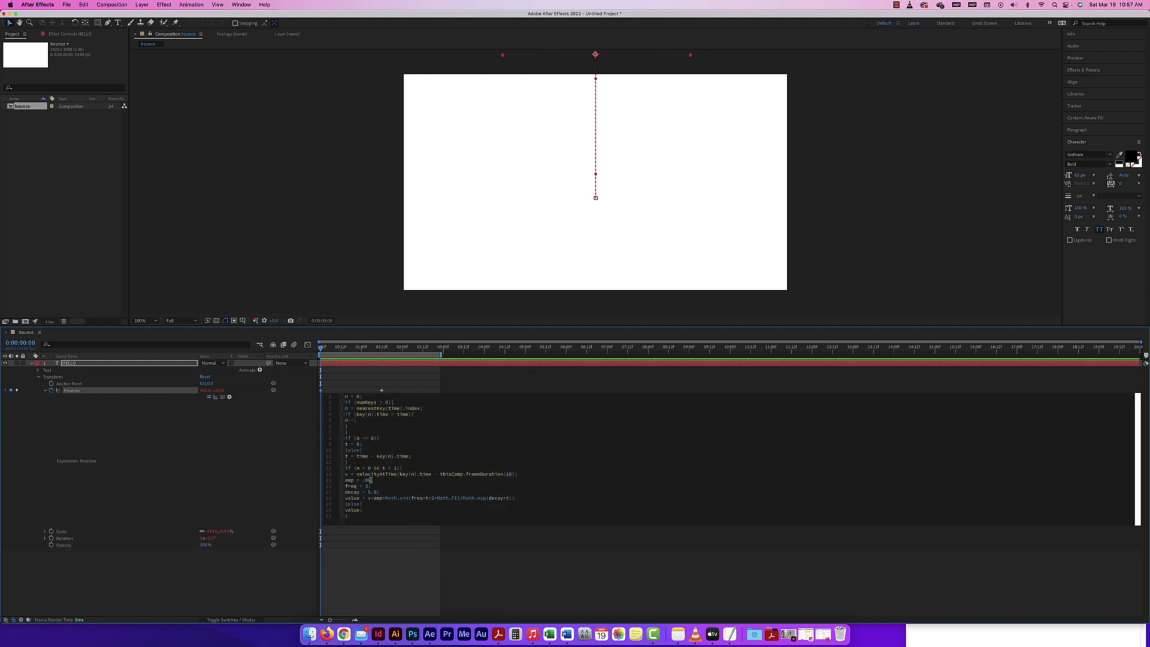
double_click(367, 481)
drag(371, 480, 361, 480)
text(.06)
click(322, 349)
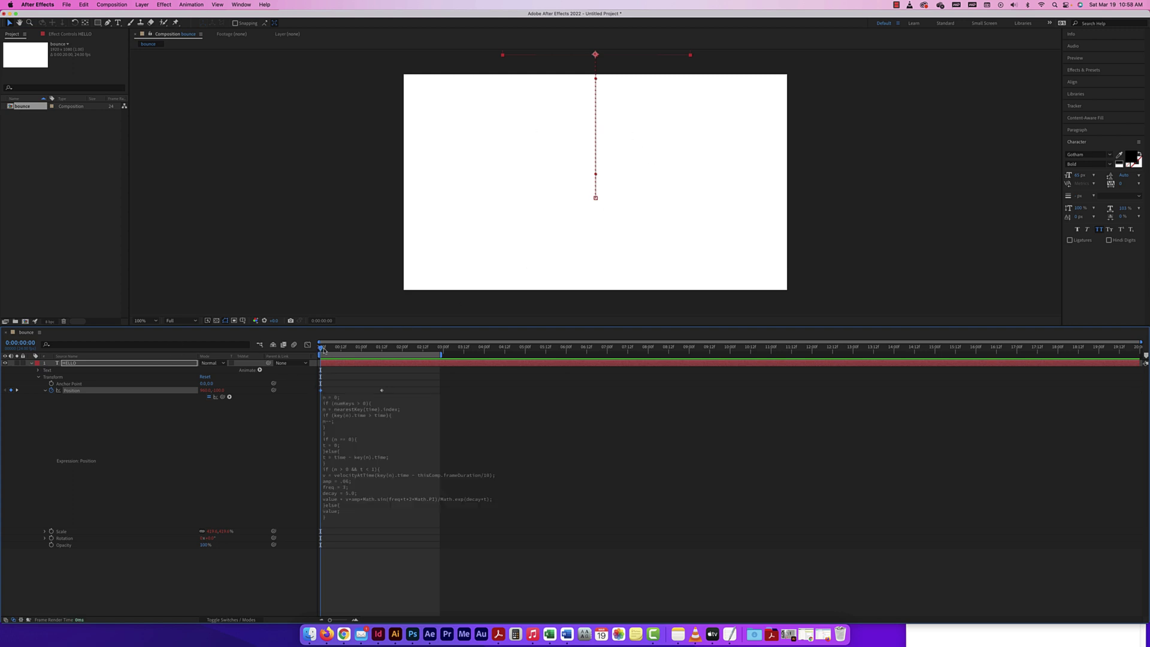
Step: Preview the .06 bounce, then set amp to 1 and preview the result
key(space)
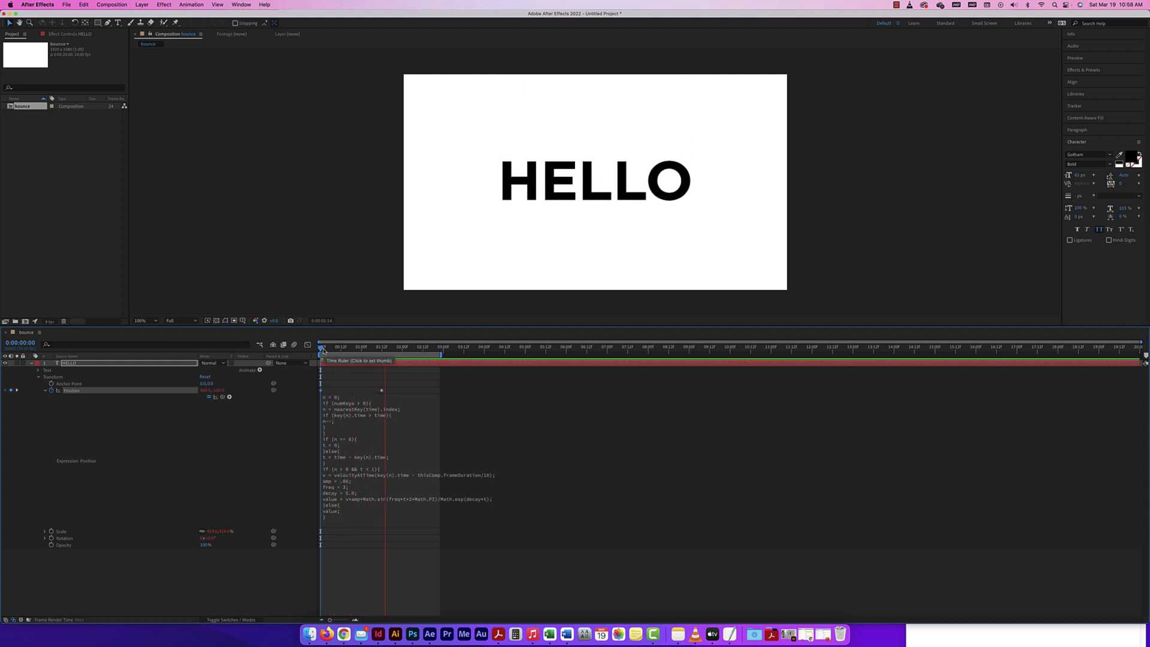
key(space)
click(366, 479)
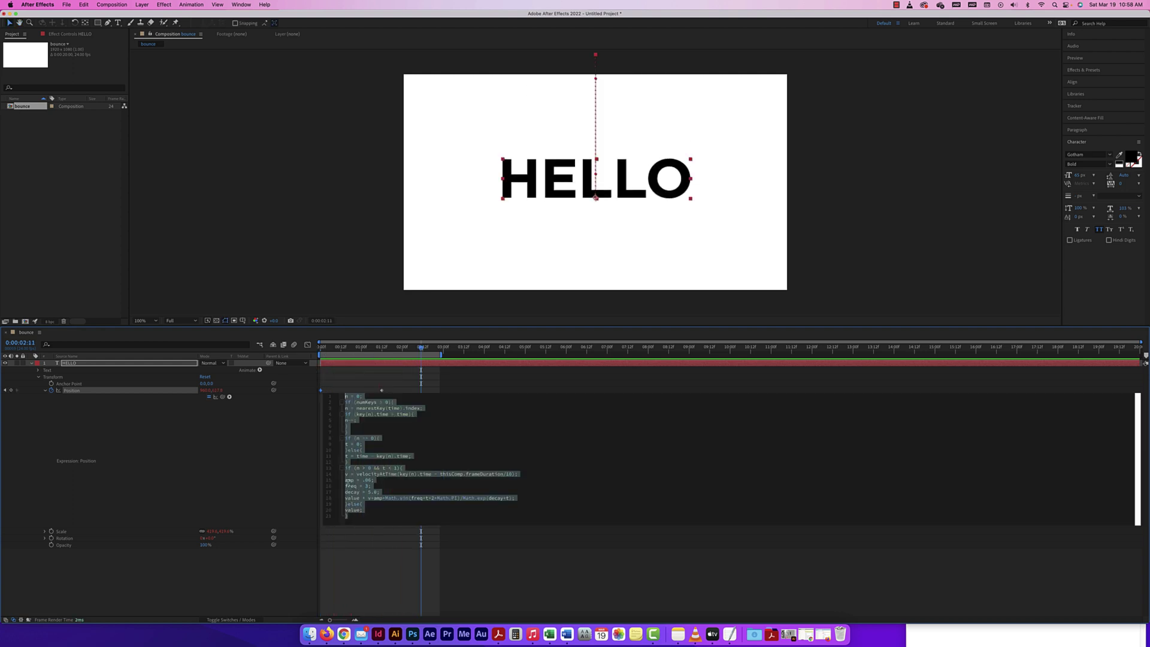
double_click(366, 479)
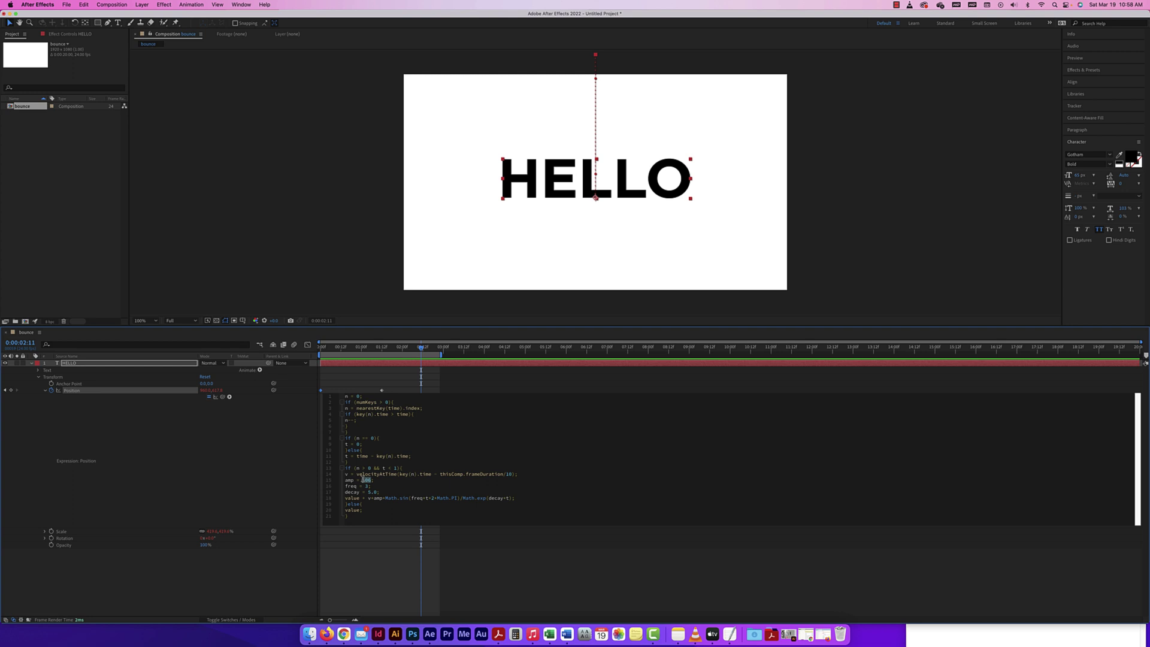
text(1)
click(325, 347)
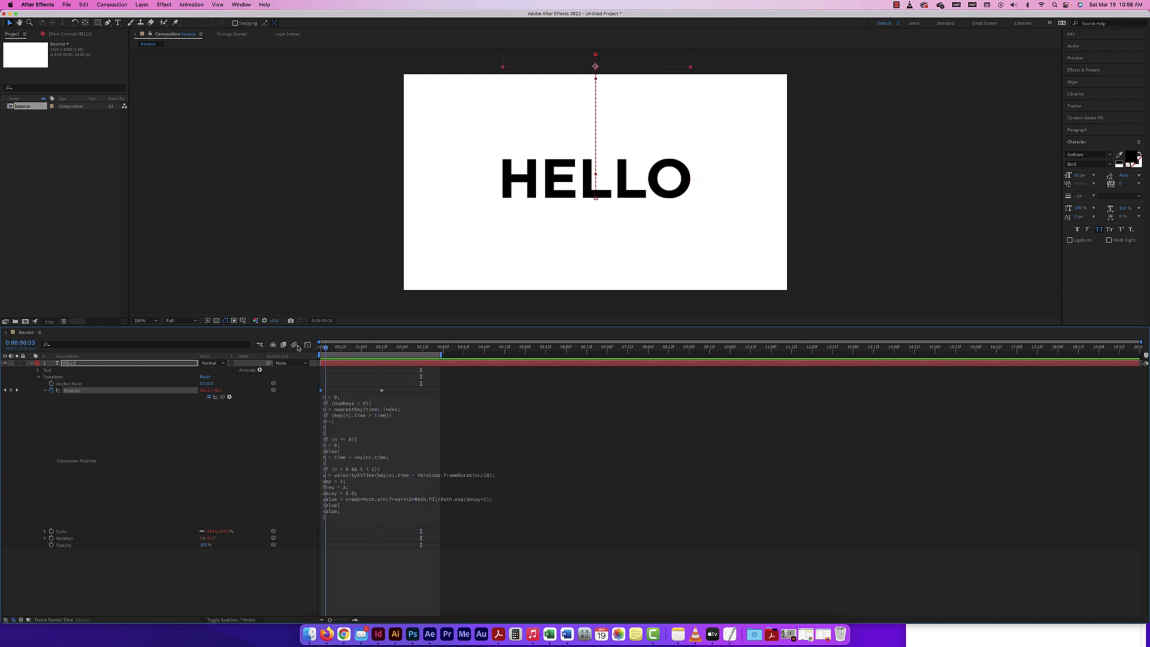
key(space)
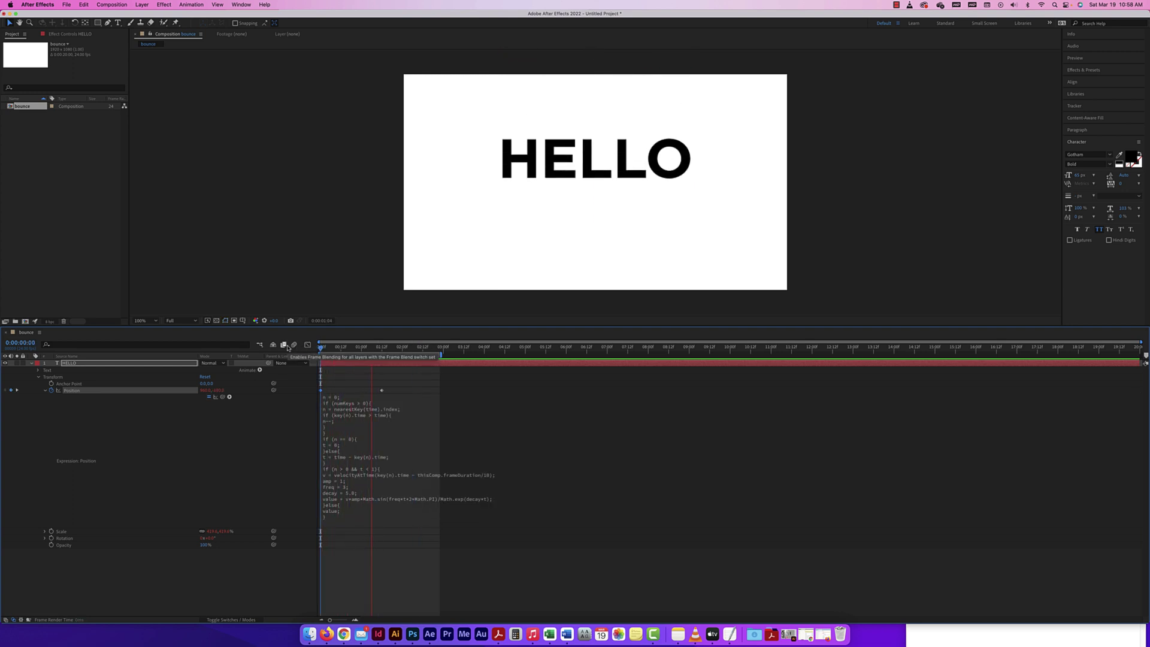
click(424, 351)
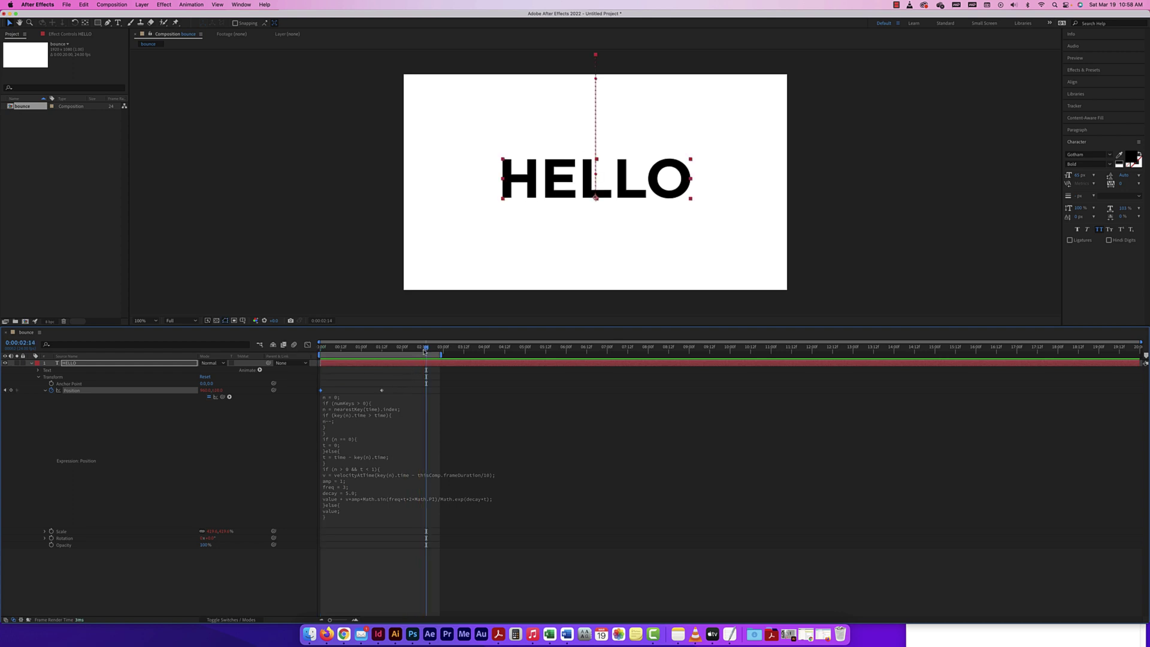
Step: Replace the amp value with 75 and preview the stronger bounce from the first frame
click(360, 347)
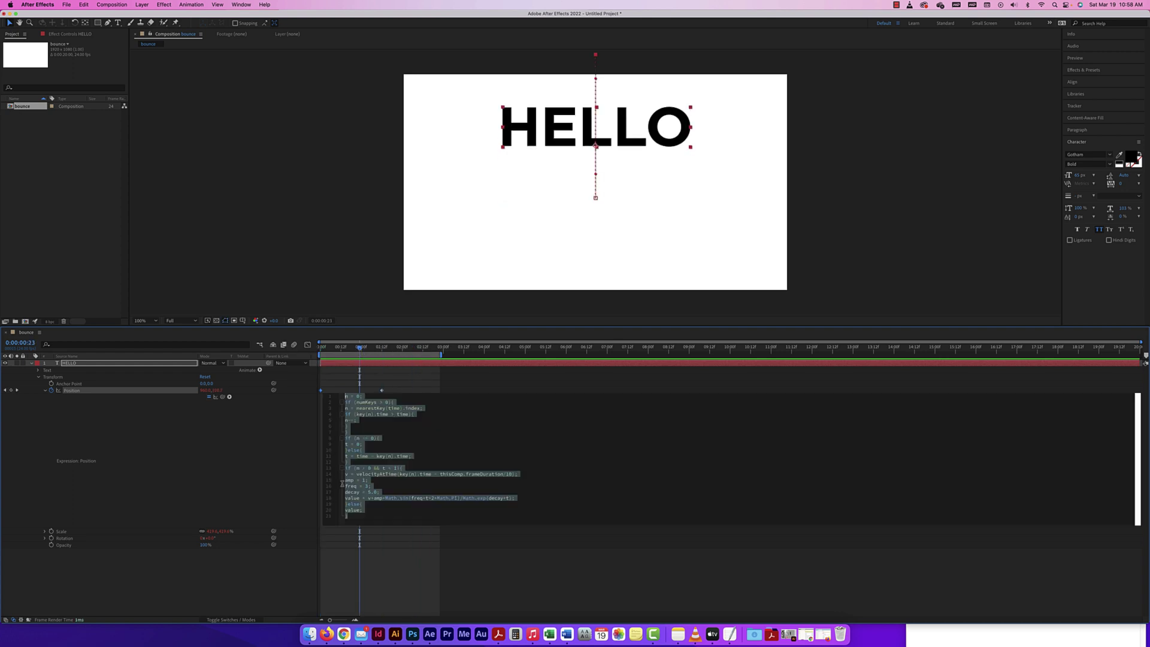
click(367, 480)
key(BackSpace)
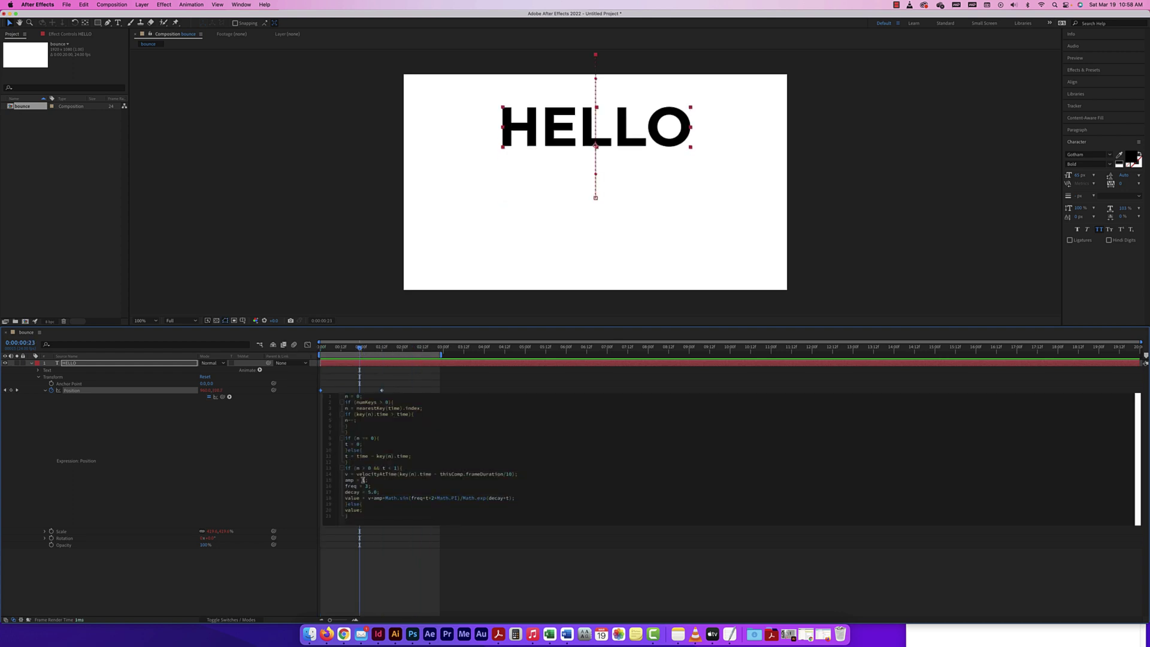
text(75)
drag(359, 347, 303, 350)
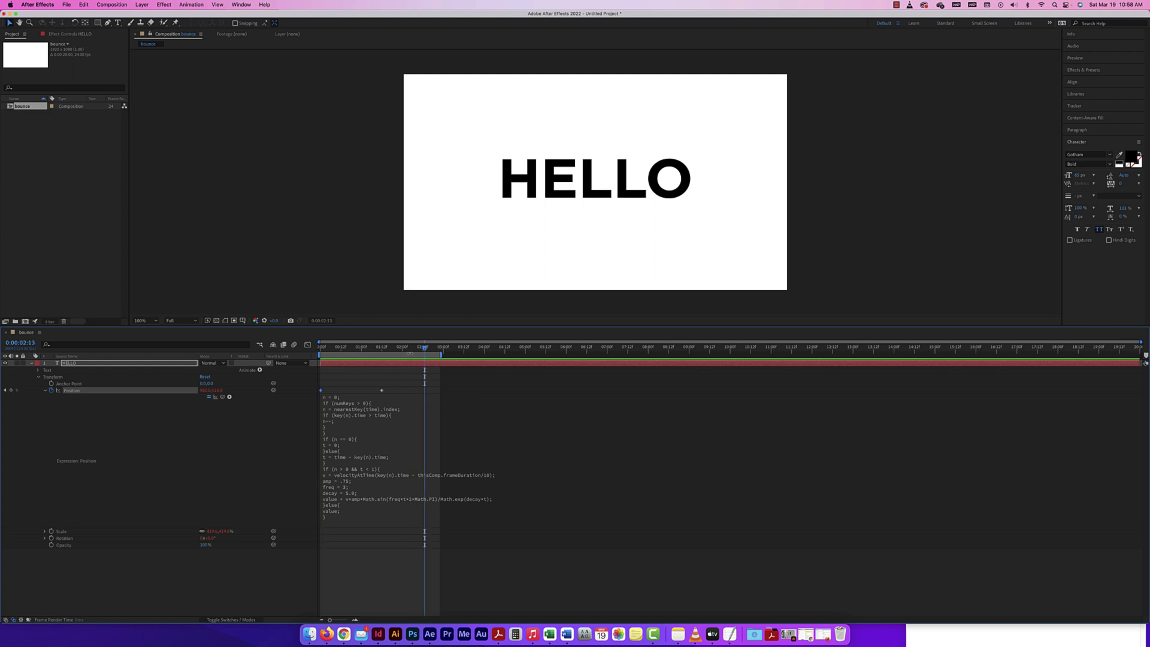
key(space)
click(361, 354)
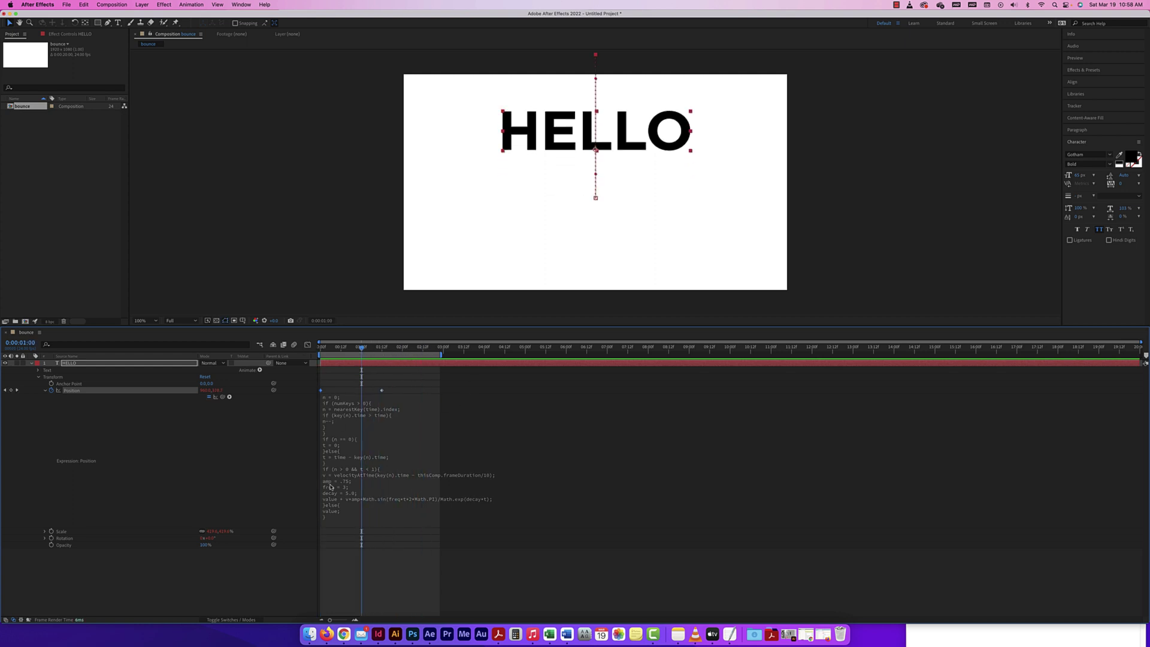
click(365, 486)
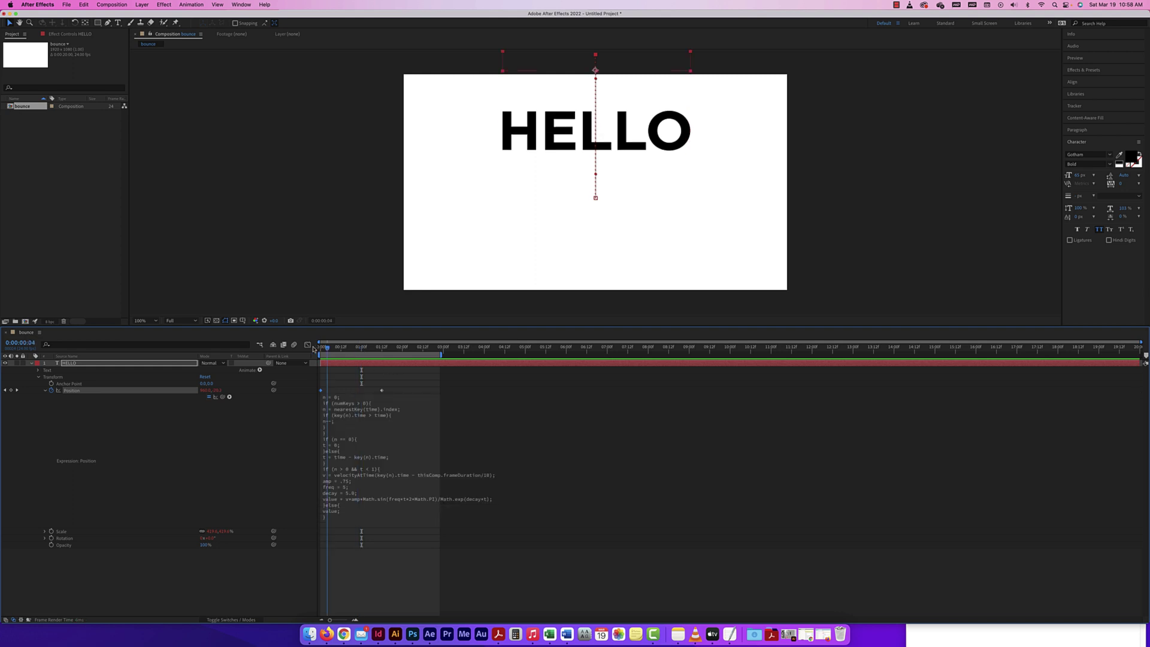
drag(362, 349, 306, 351)
key(space)
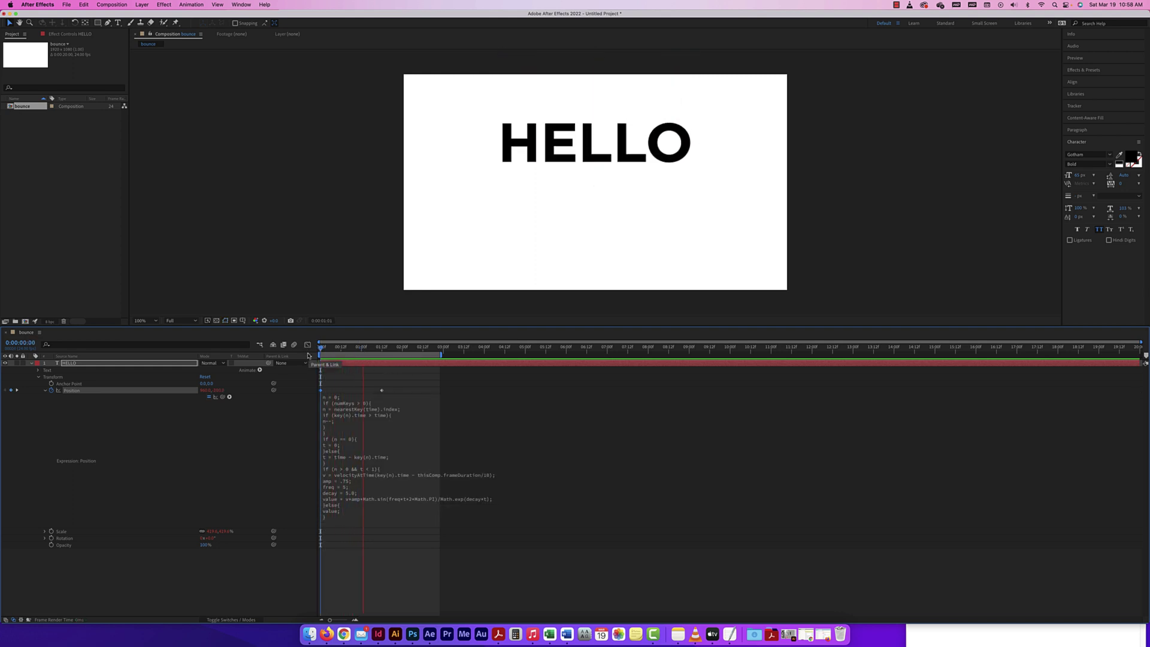
key(space)
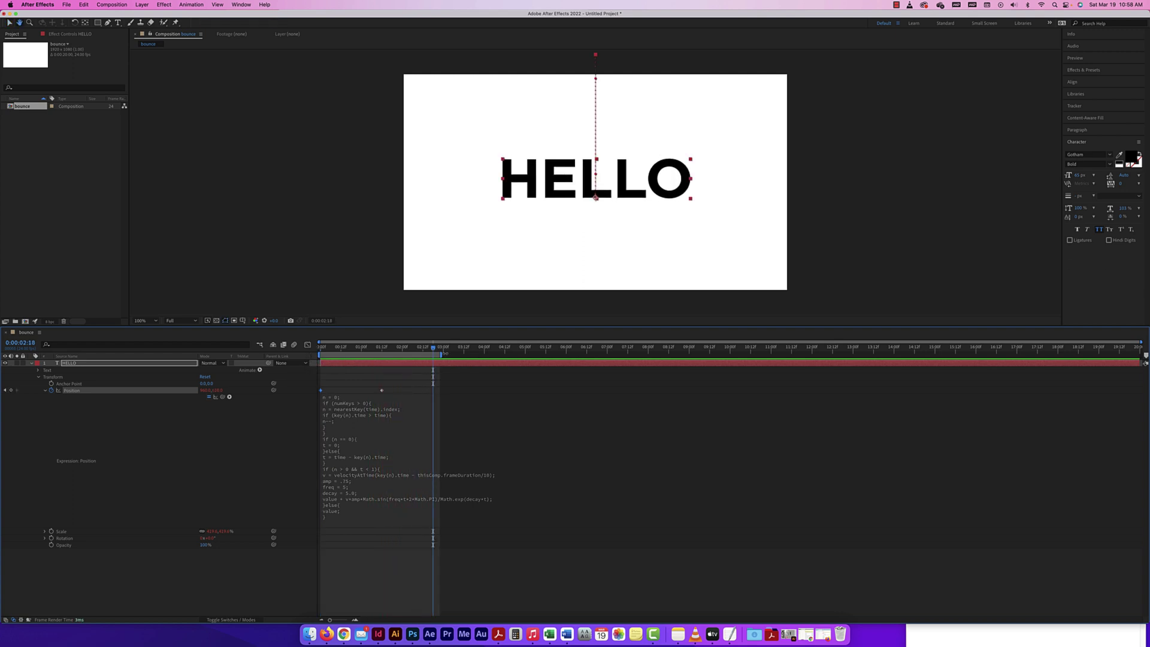
click(377, 349)
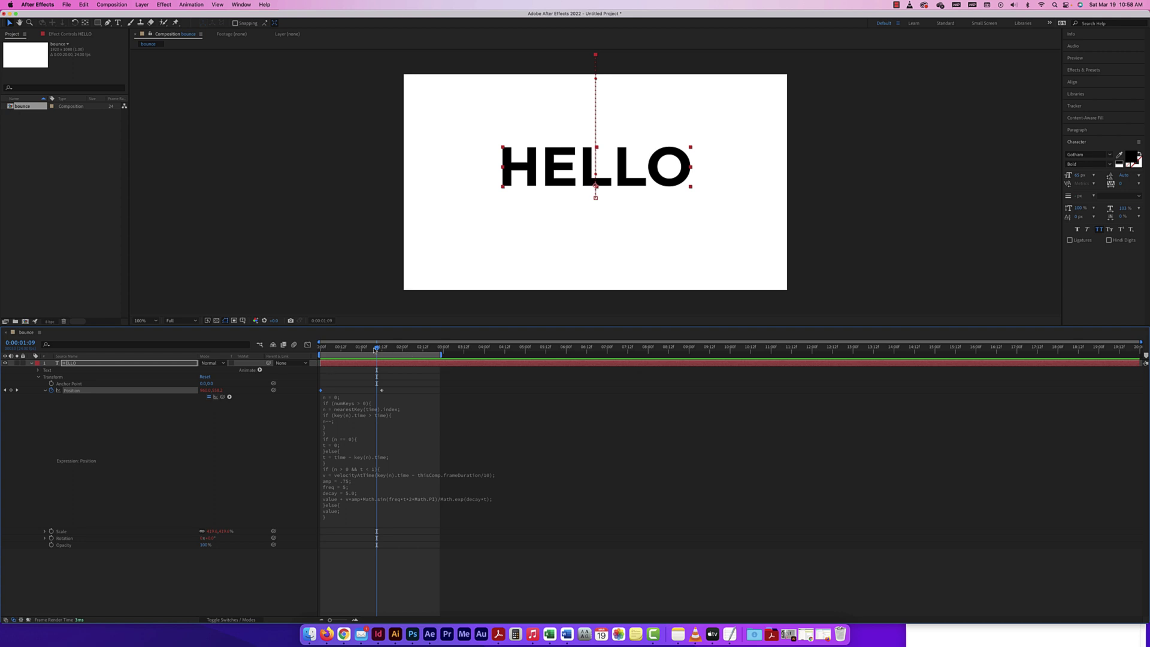
drag(377, 348, 364, 348)
Step: Inspect HELLO's Position speed graph through the bounce around 0:00:01:12–0:00:01:16, then return to the layer view
click(308, 345)
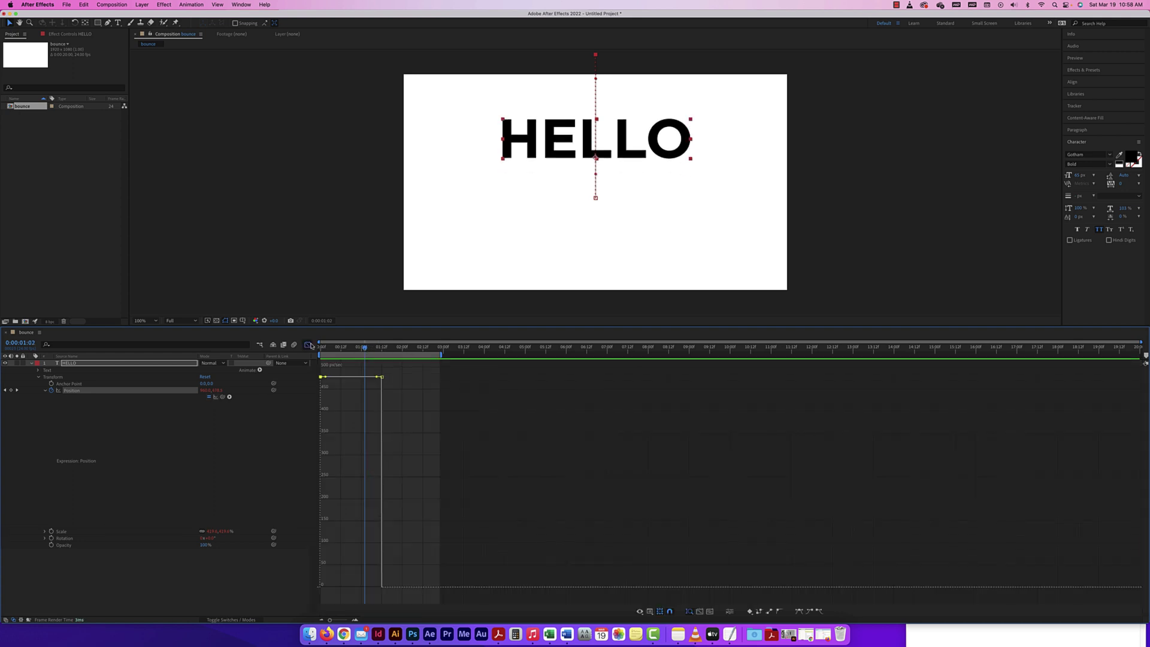
key(Home)
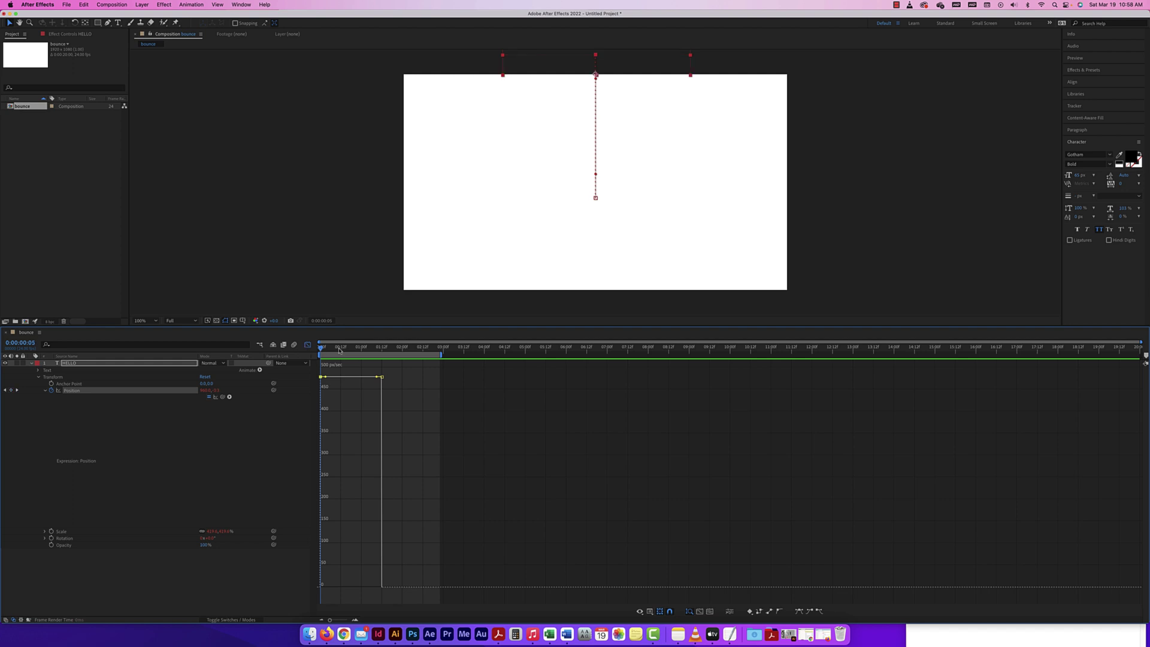
drag(321, 348, 382, 351)
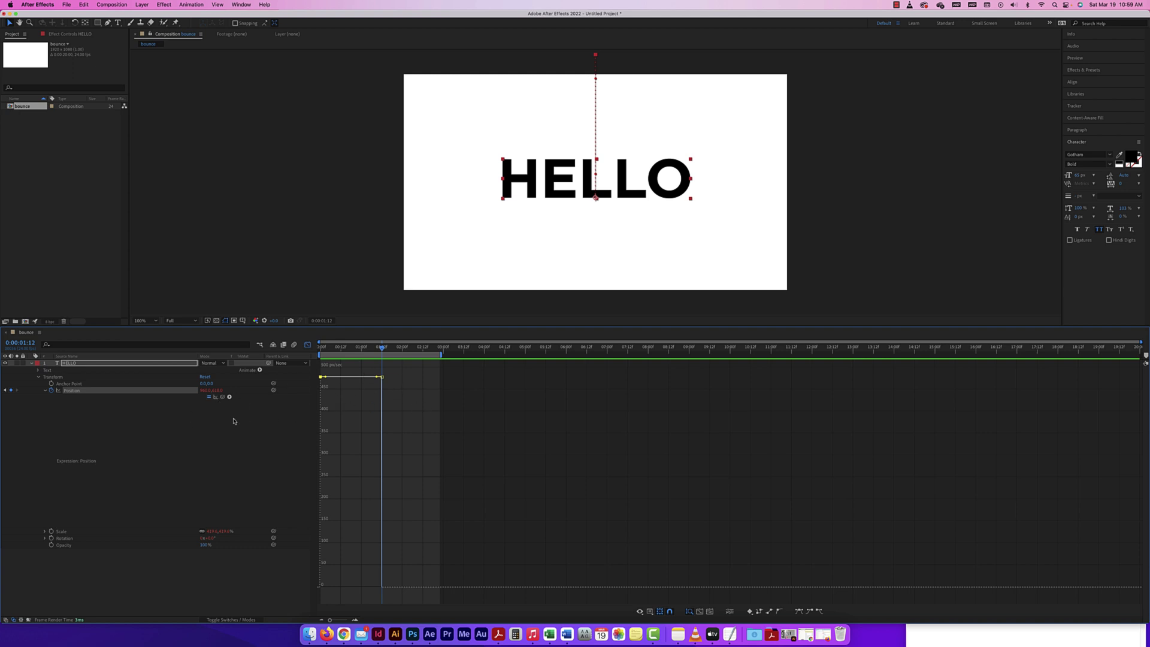
click(215, 397)
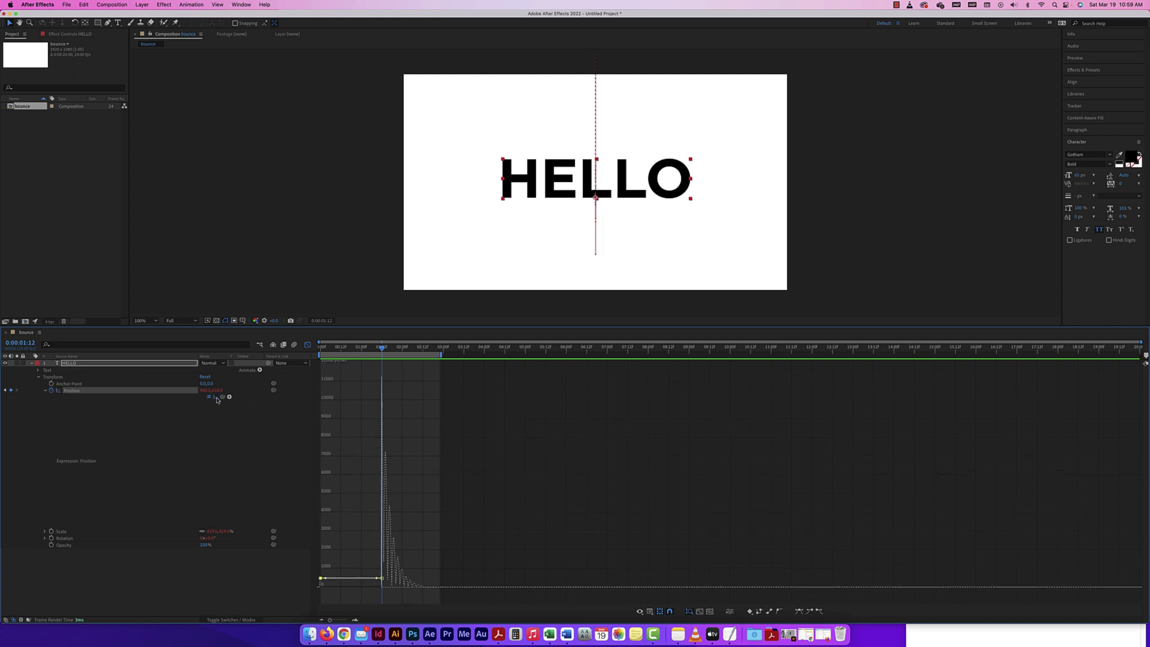
drag(382, 349, 389, 351)
key(space)
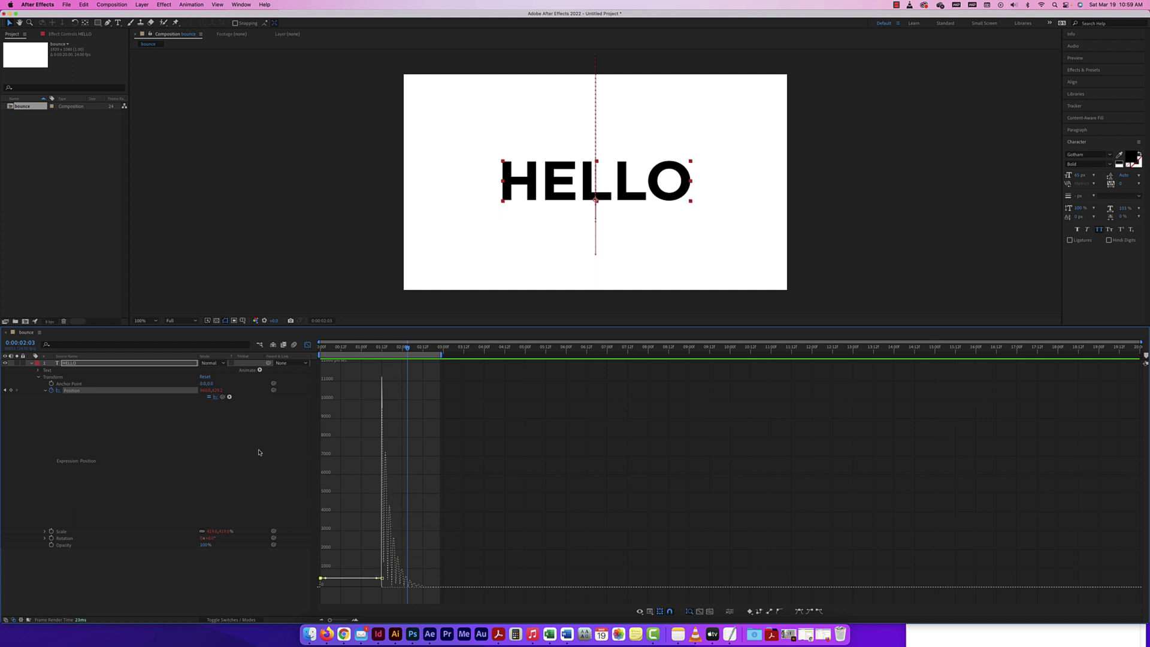
click(307, 346)
Step: Change freq from 5 to 10 in the Position expression and preview the faster bounce in the speed graph
click(354, 494)
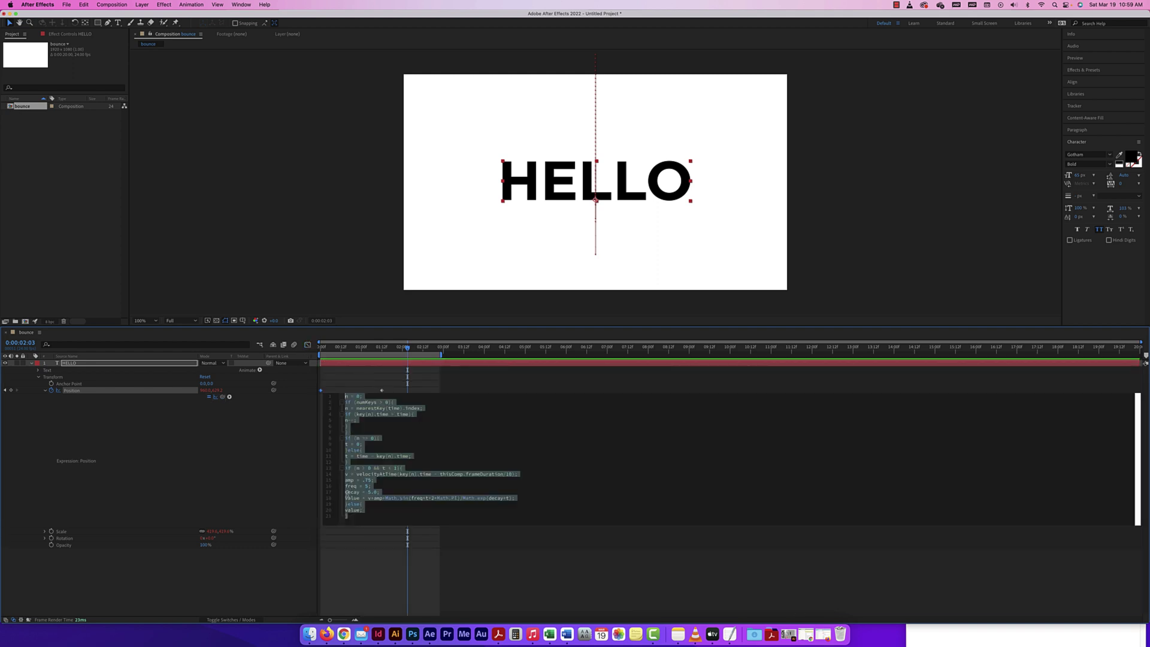
click(366, 487)
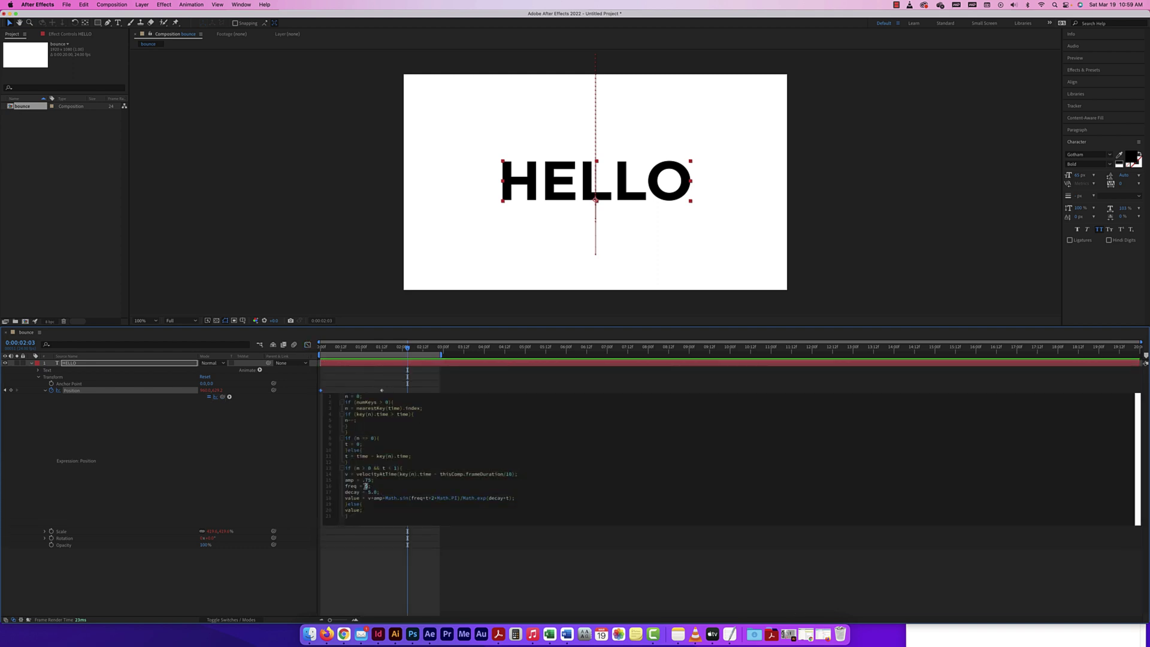
text(10)
click(308, 346)
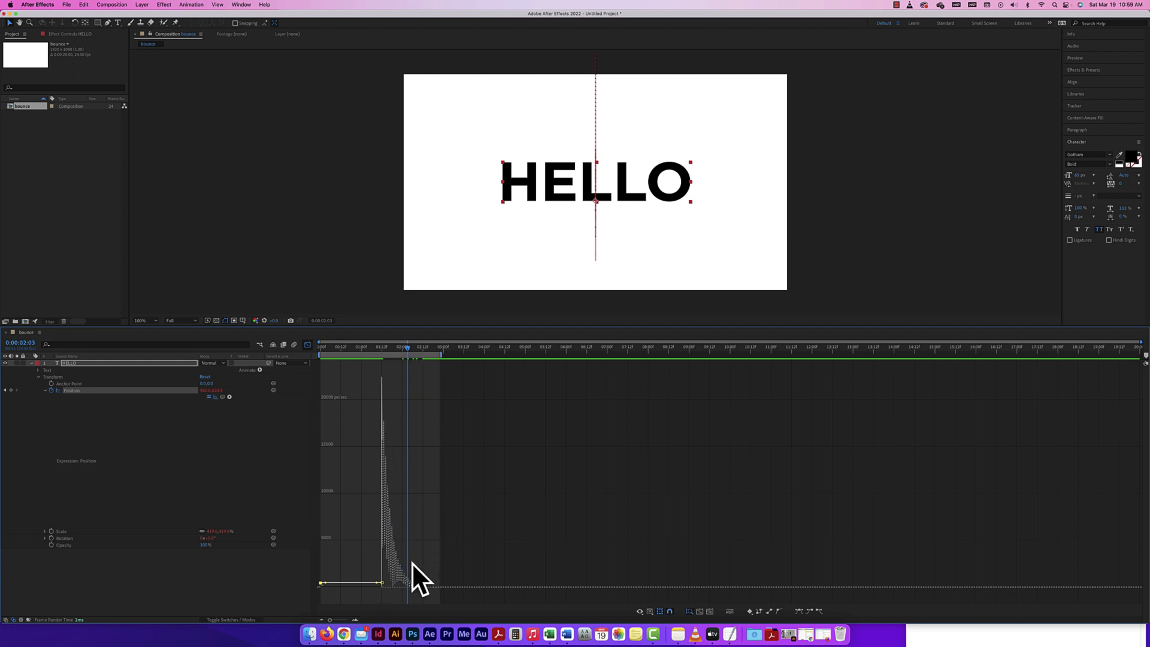
drag(407, 350, 351, 355)
key(space)
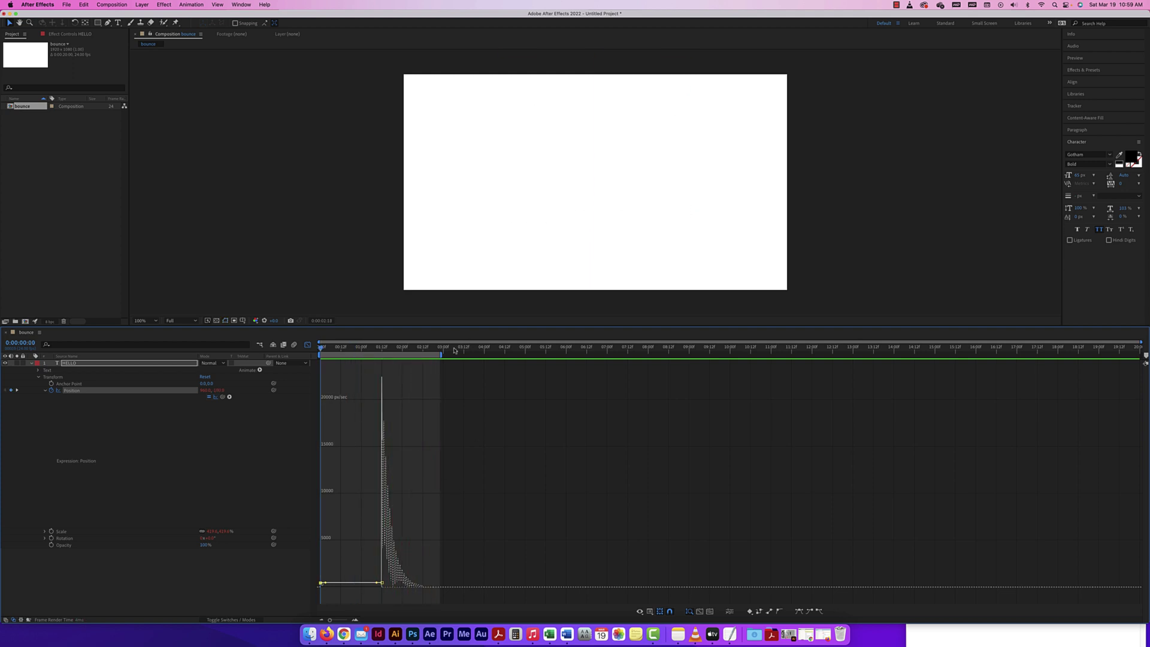
key(space)
click(308, 346)
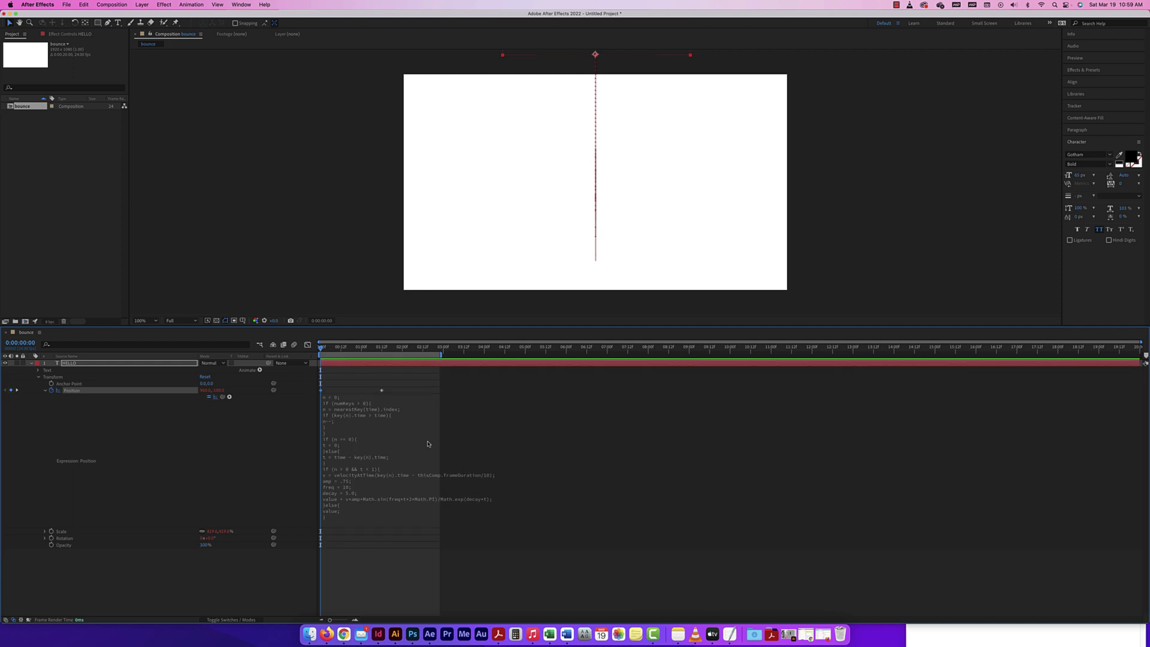
Step: Edit the freq value 10 in the Position expression, then preview the gentler bounce in the speed graph
click(350, 486)
double_click(368, 487)
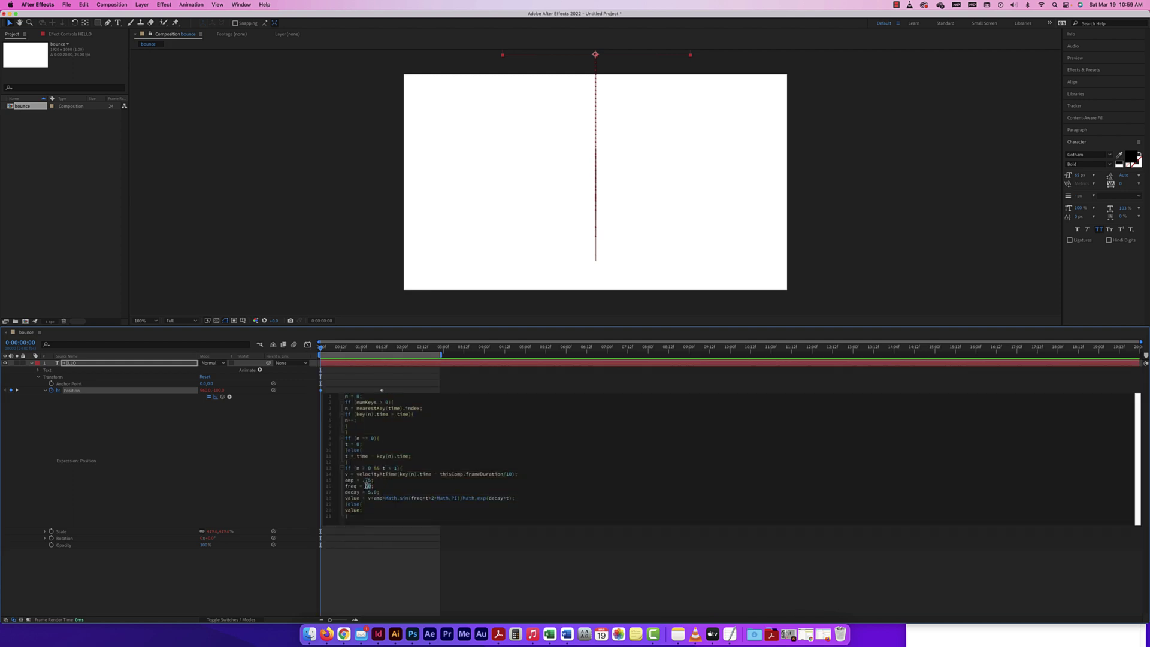
click(252, 437)
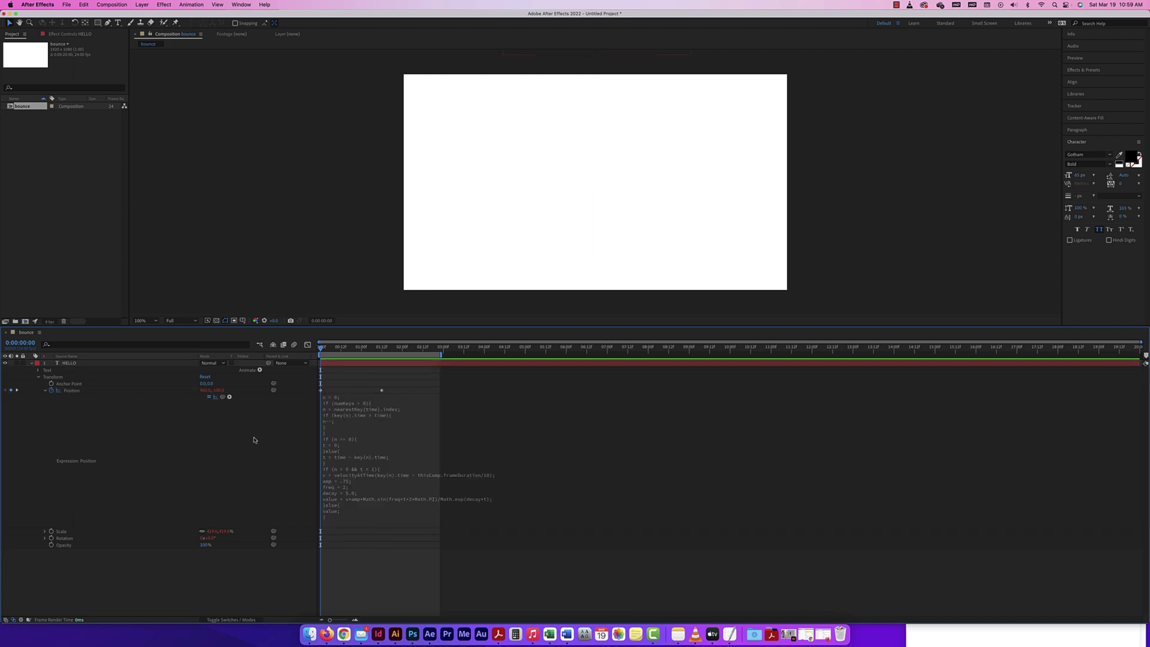
click(308, 346)
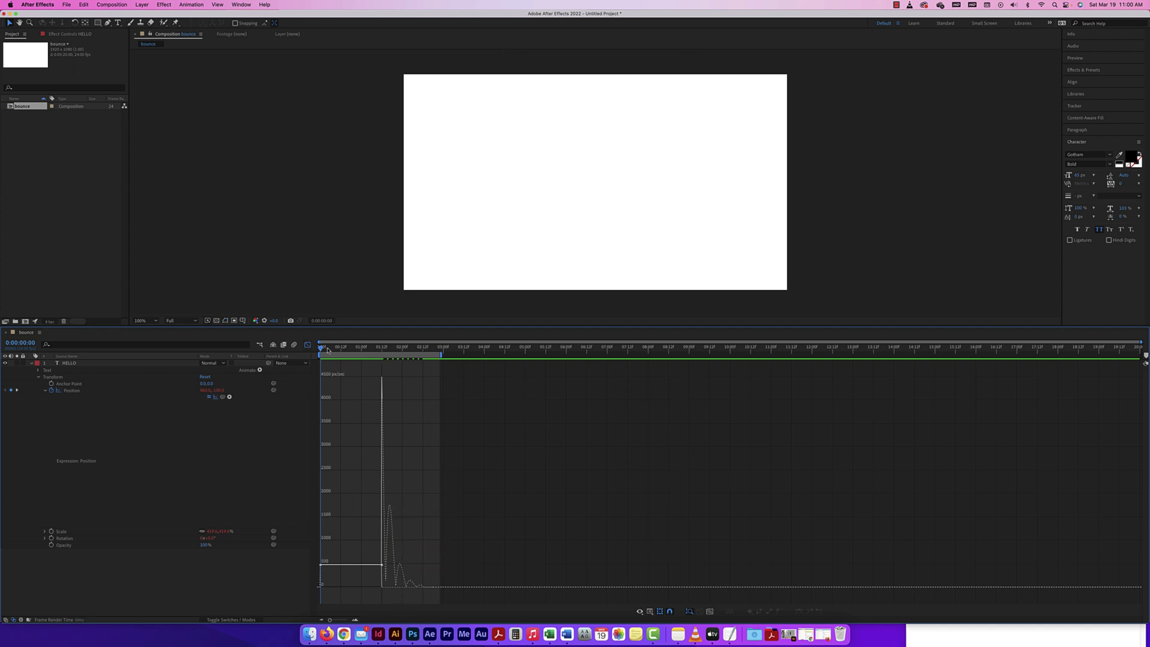
key(space)
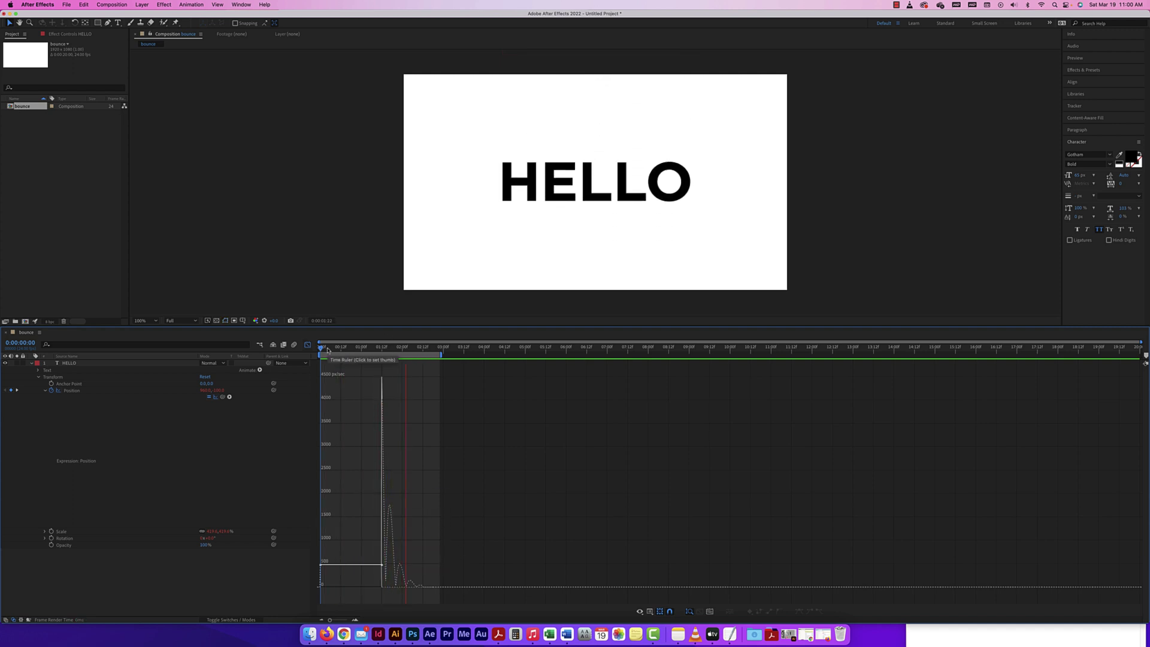
key(space)
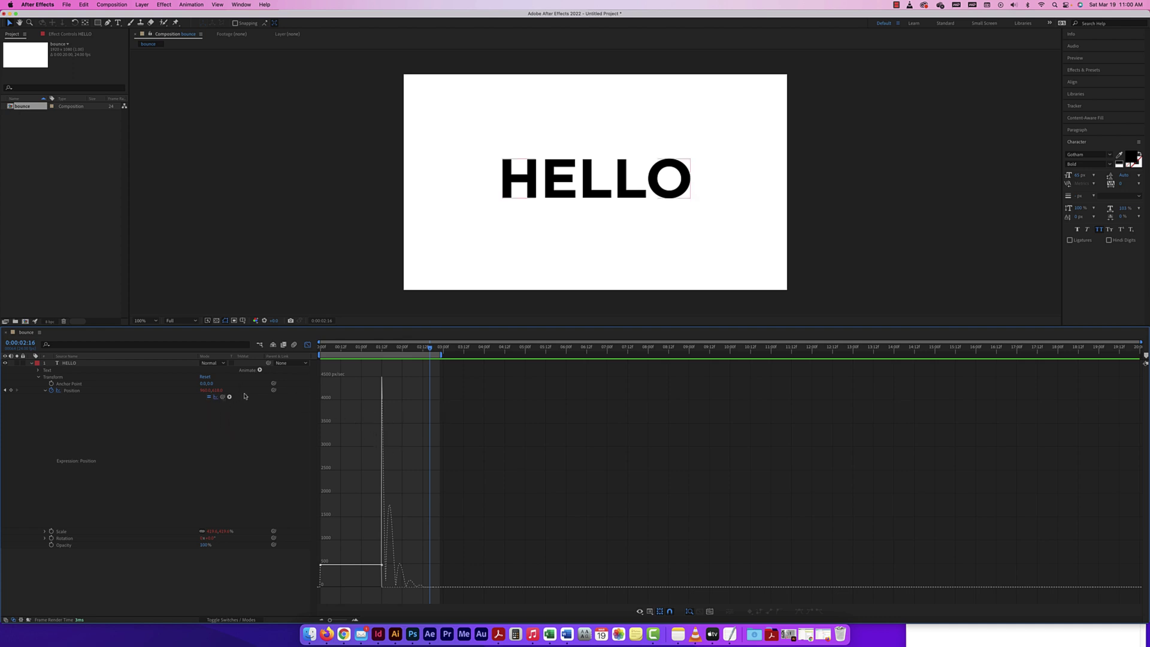
Step: Reopen HELLO's Position expression in the layer view and replay the current bounce from the start
click(307, 345)
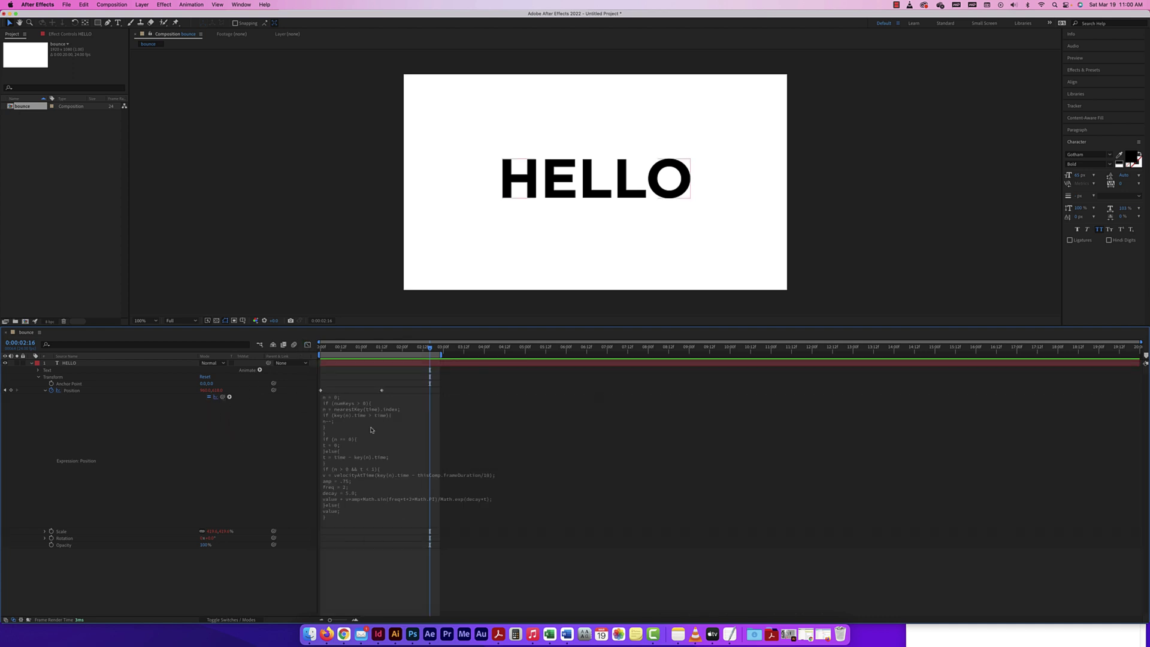
click(346, 490)
click(367, 490)
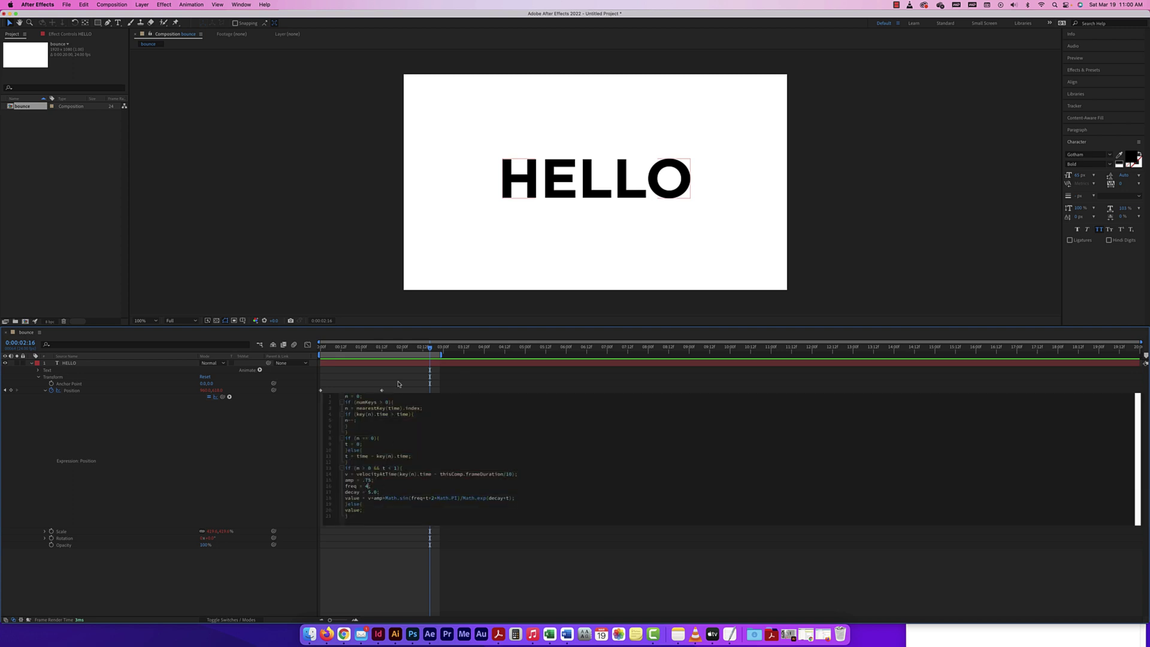
drag(429, 347, 313, 352)
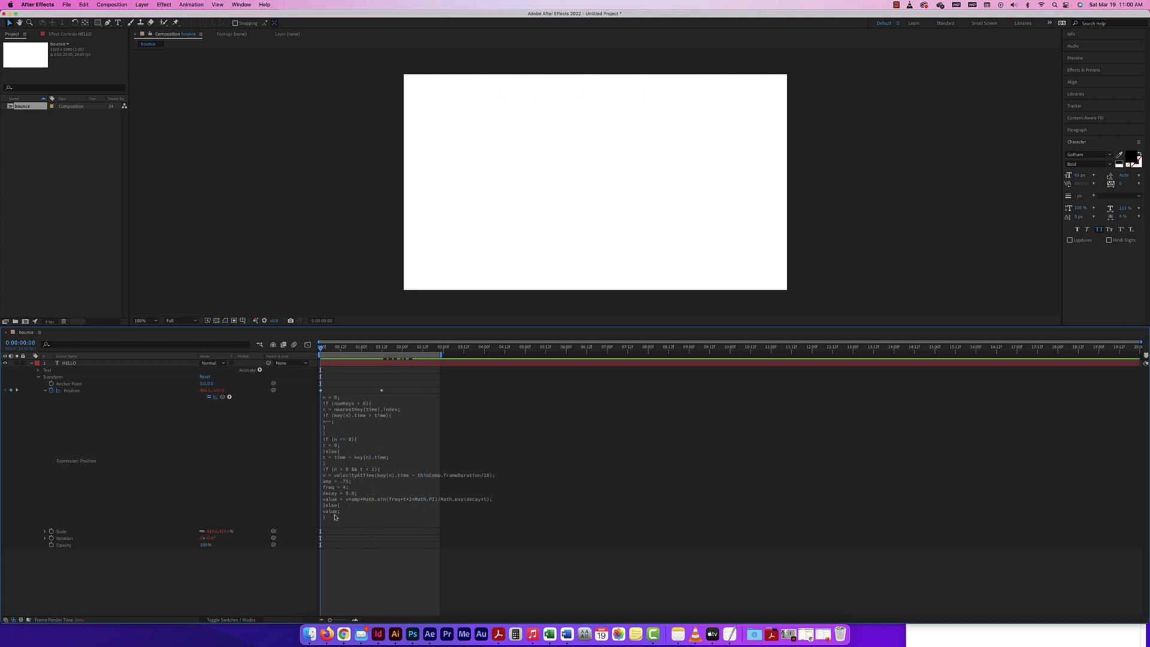
key(space)
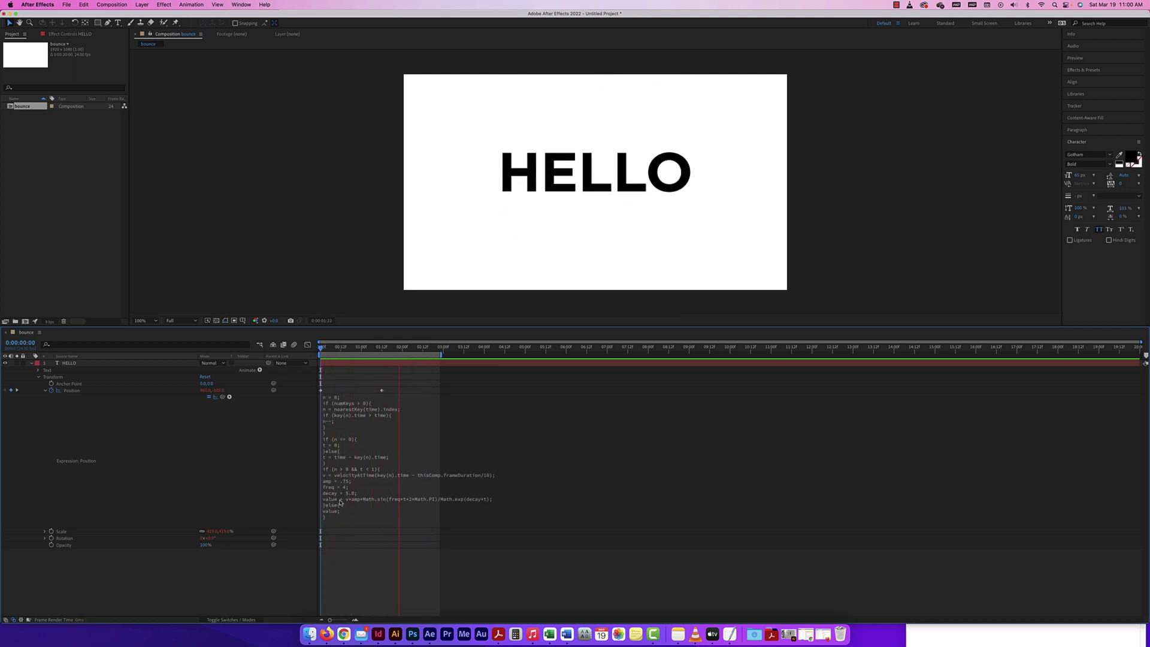
Step: Change the expression's decay from 5.0 to 10 and preview the quicker settle
click(354, 498)
click(371, 493)
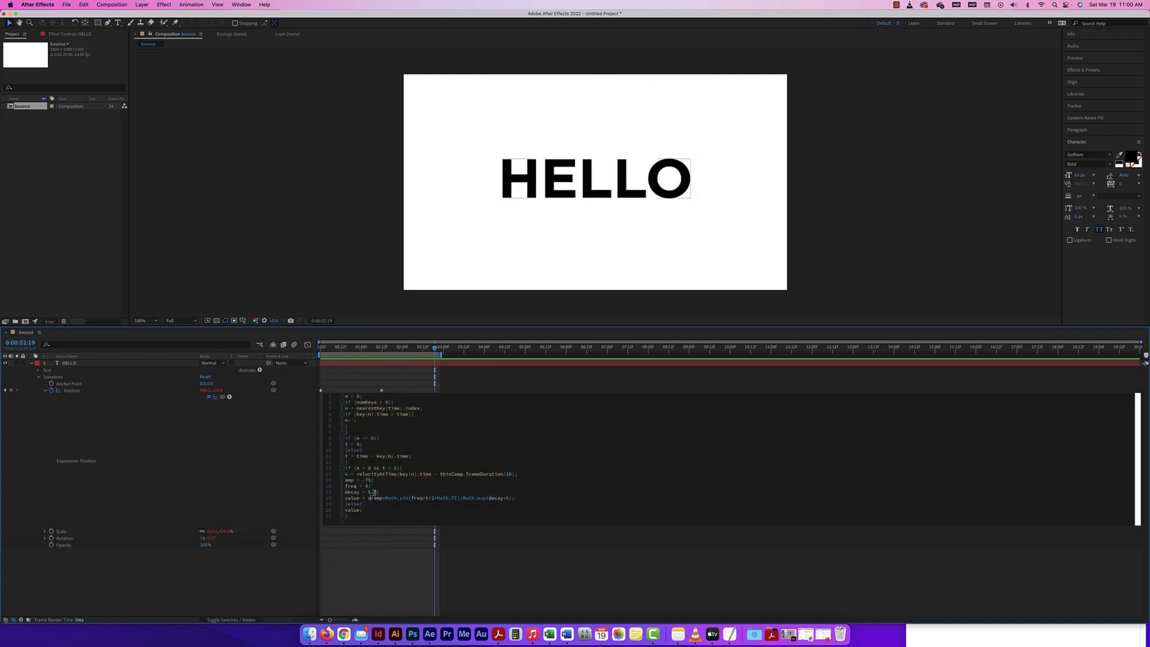
double_click(369, 492)
text(10)
drag(436, 348, 298, 353)
key(space)
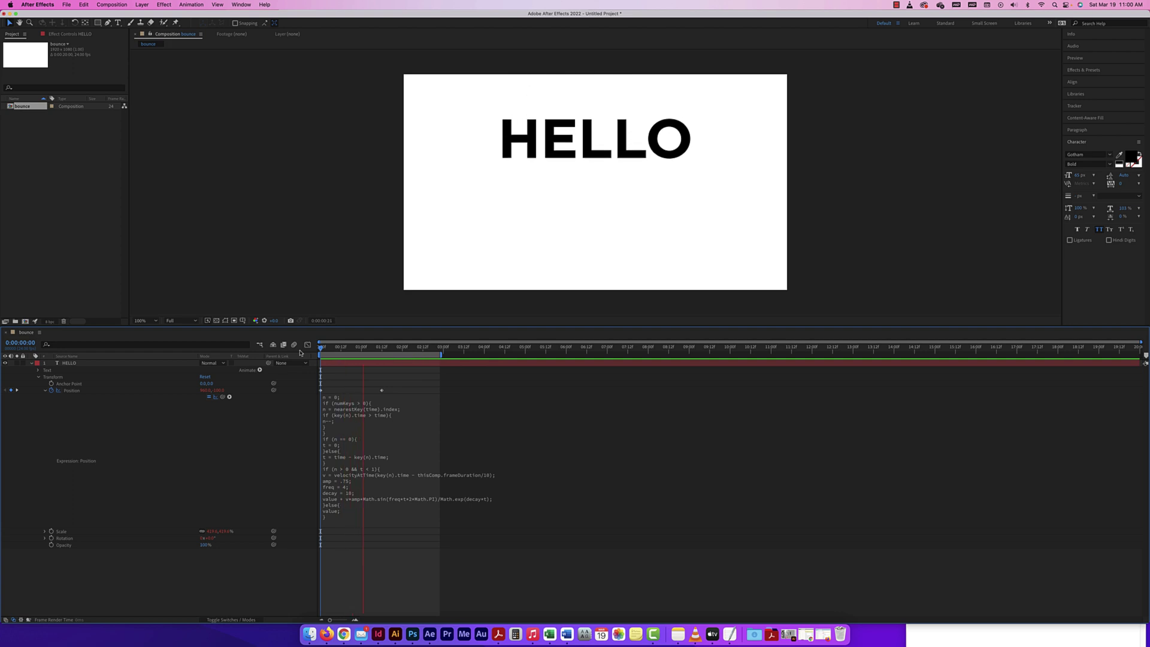
Step: Change the bounce expression's decay from 10 to 20 and preview the bounce from the start
key(space)
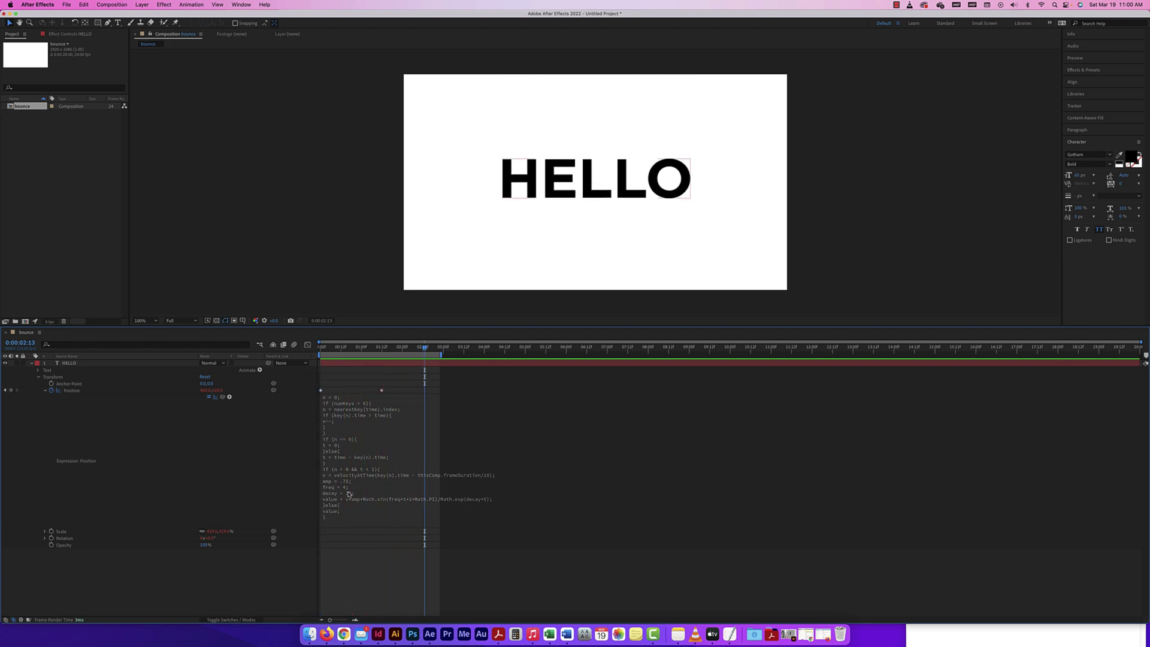
click(351, 494)
click(350, 494)
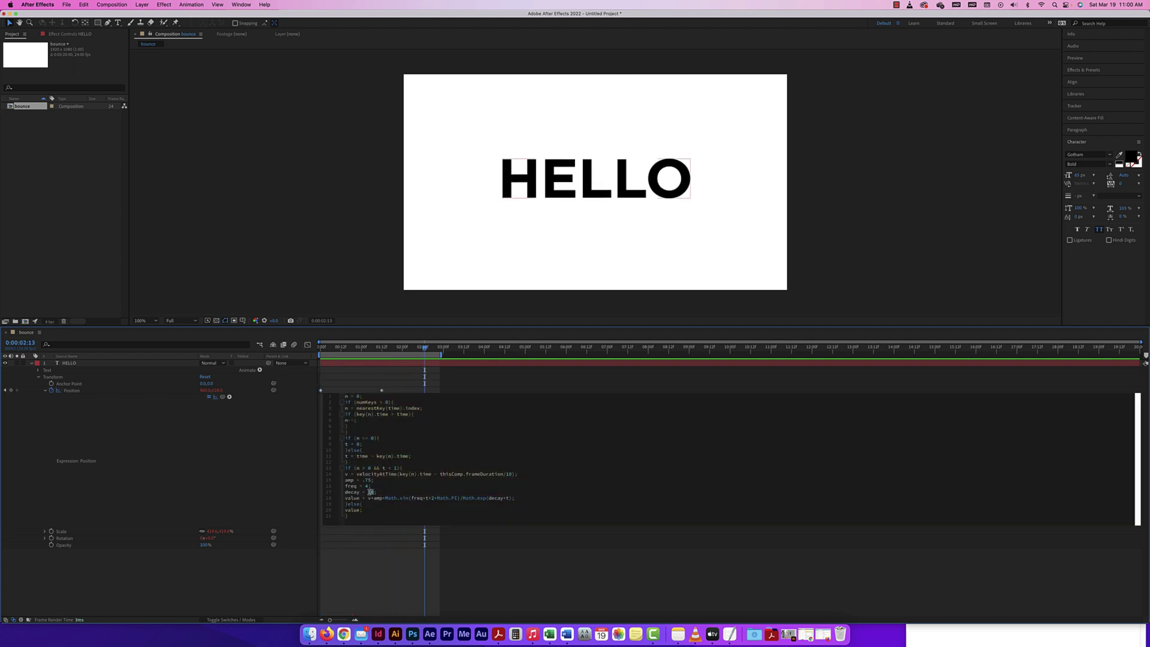
double_click(369, 492)
text(20)
click(292, 349)
key(Home)
key(space)
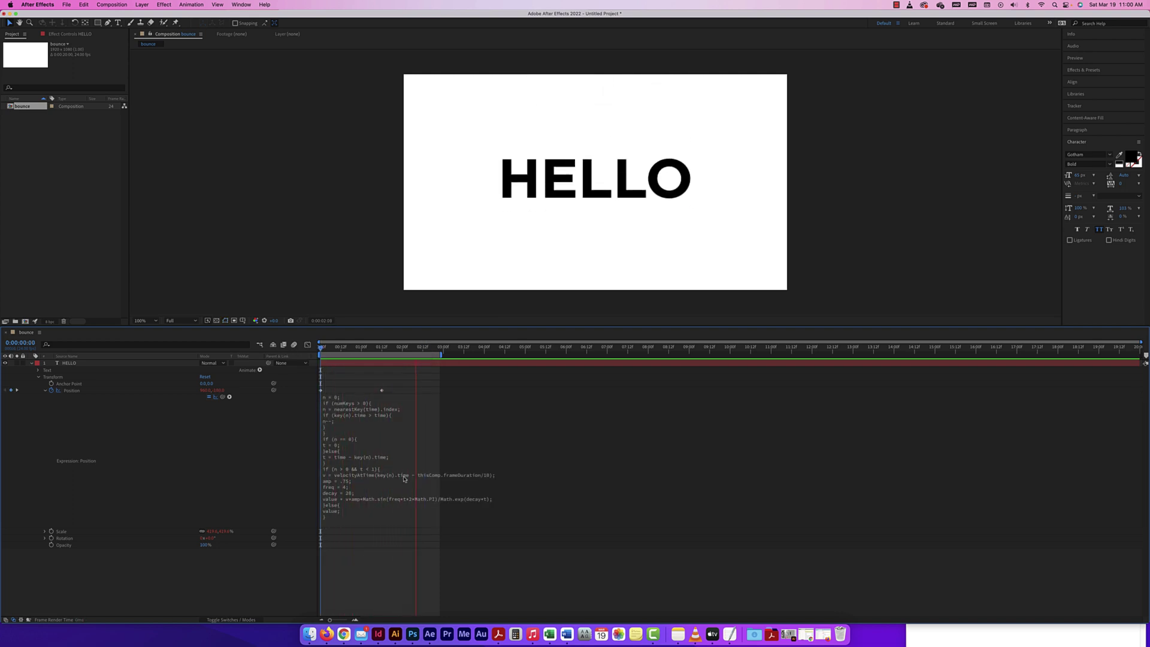
Step: Replace the decay value of 20 with 5, preview the revised bounce, then reopen the expression
click(377, 492)
double_click(370, 492)
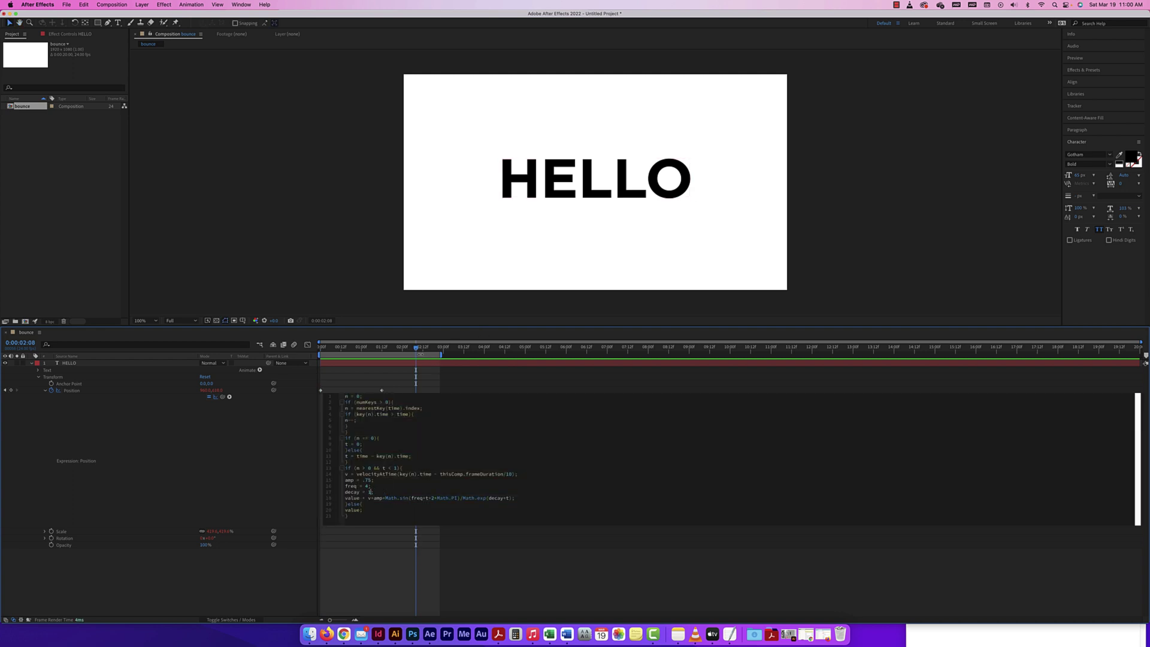
key(KP_Enter)
key(Home)
key(space)
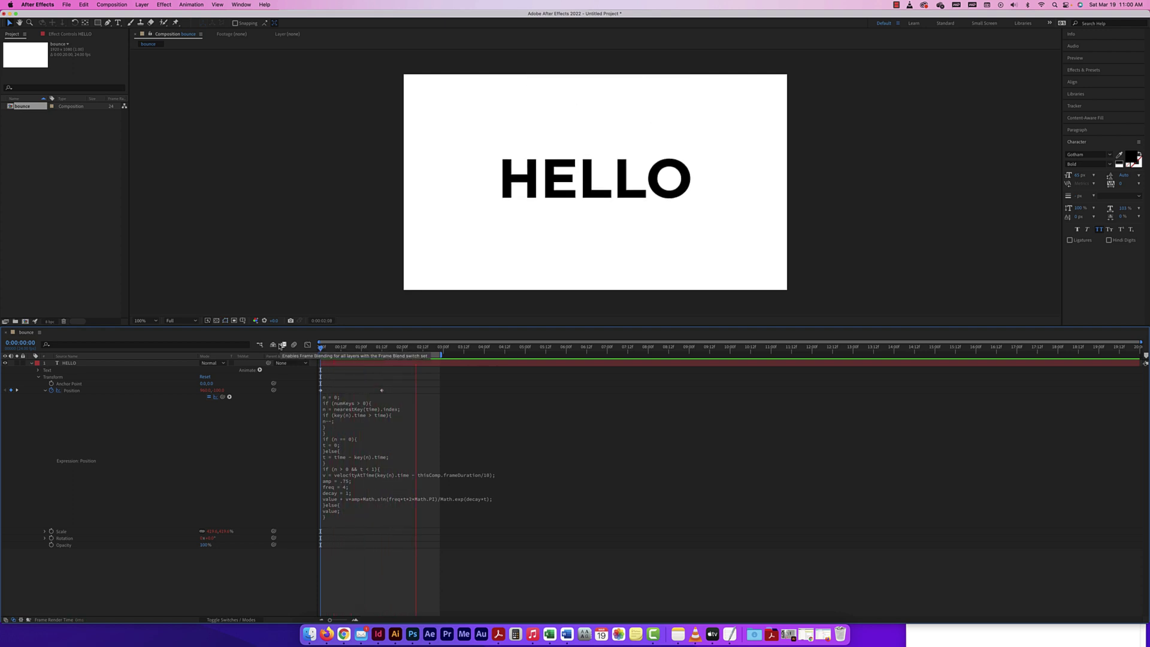
key(space)
click(340, 489)
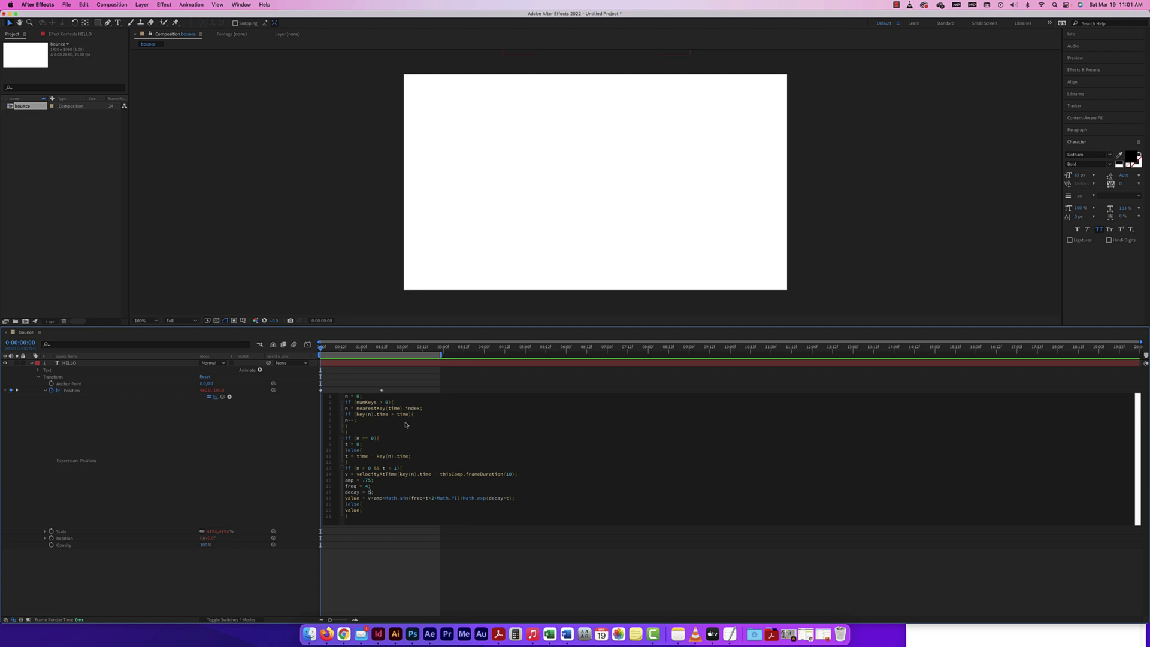
Step: Commit the expression with decay 5 and freq 4, play back HELLO's drop, and select the HELLO layer
click(341, 339)
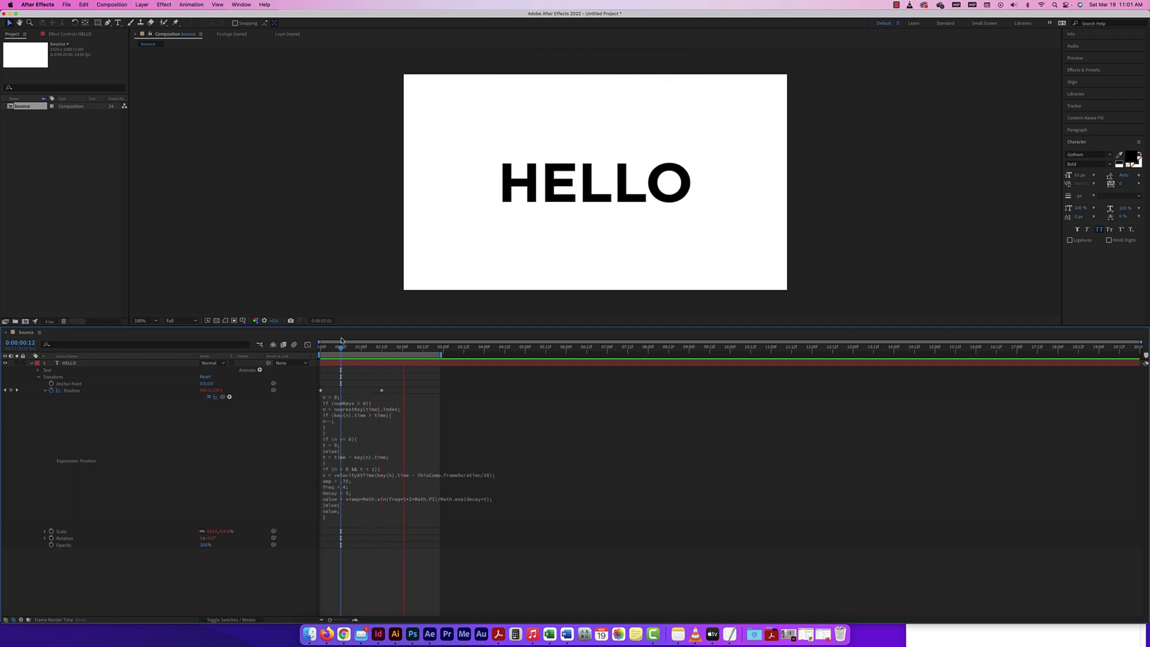
key(space)
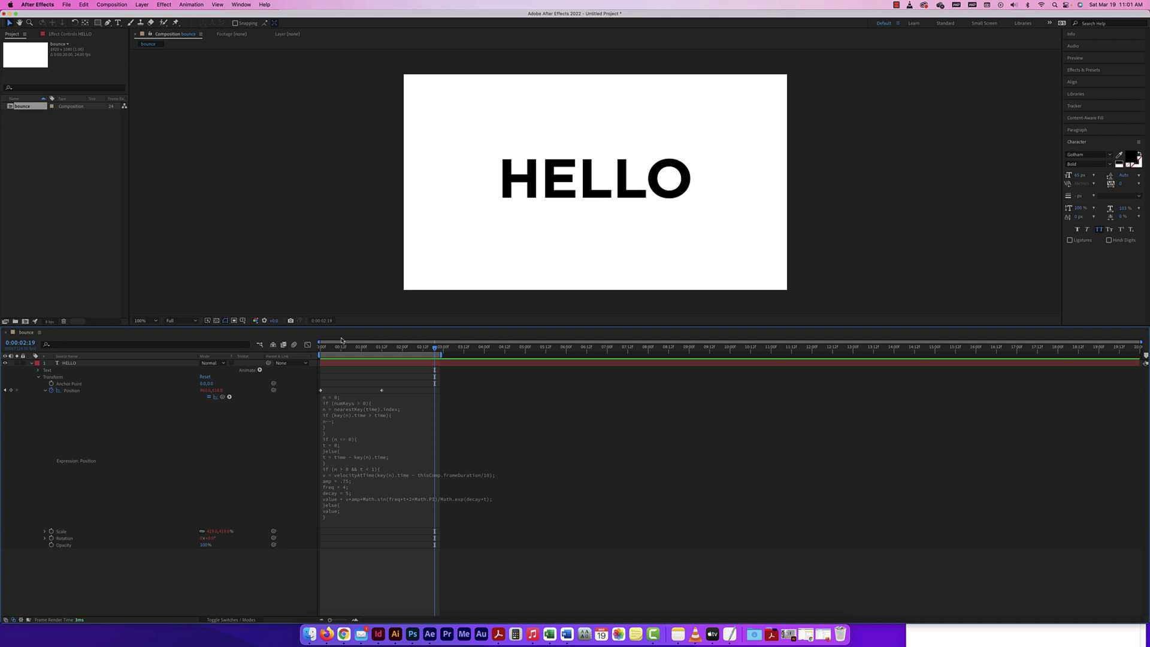
click(352, 473)
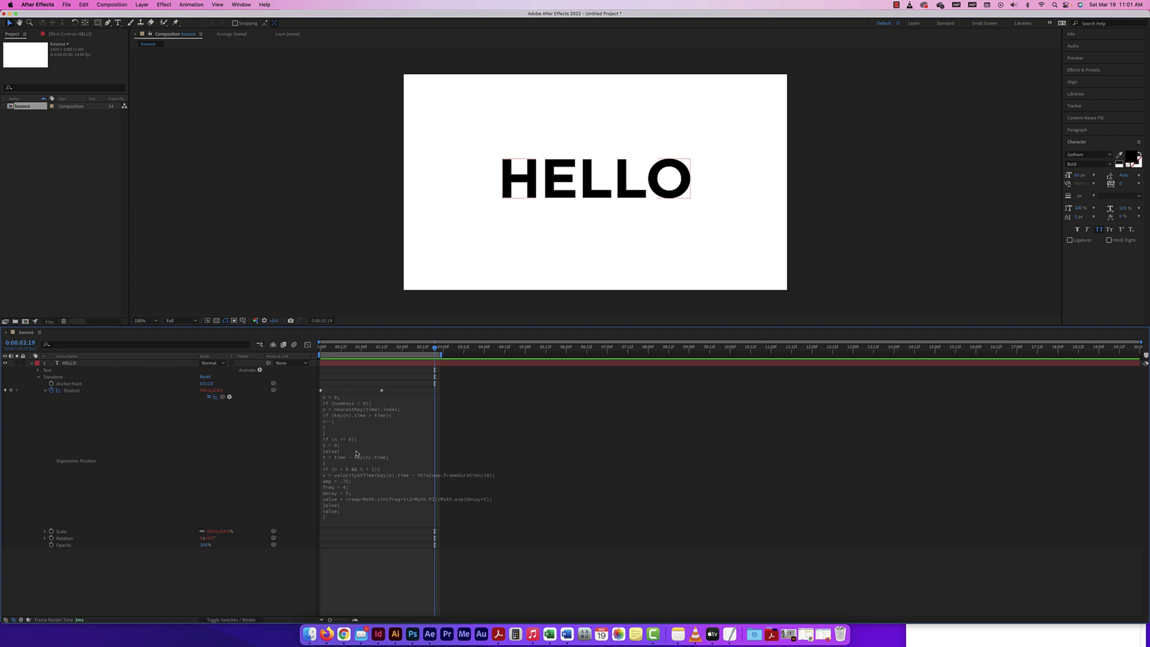